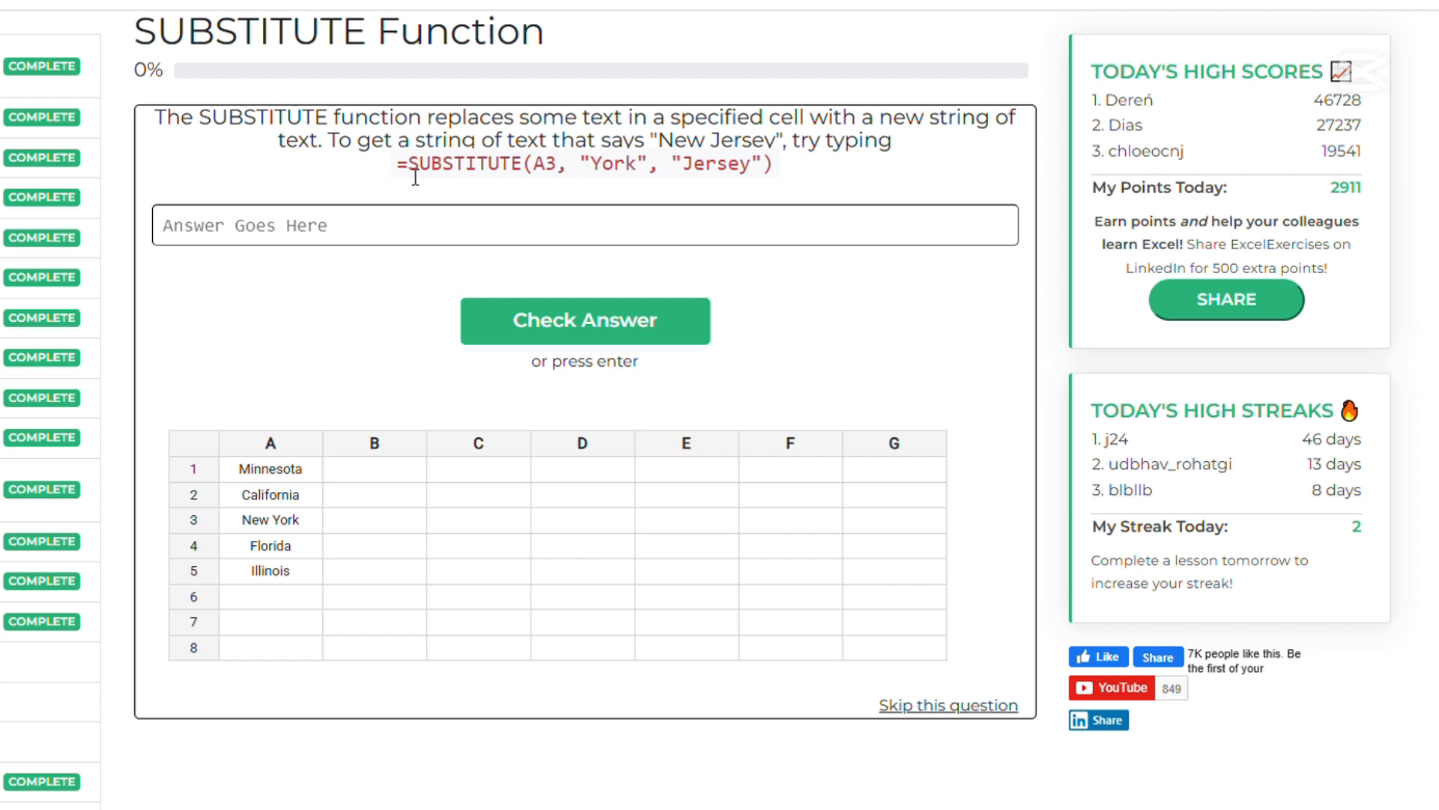
Answer the "New Jersey" question with the suggested formula =SUBSTITUTE(A3, "York", "Jersey") and continue to the next question
{"action": "left_click_drag", "start_coordinate": [398, 166], "coordinate": [784, 162]}
{"action": "key", "text": "ctrl+c"}
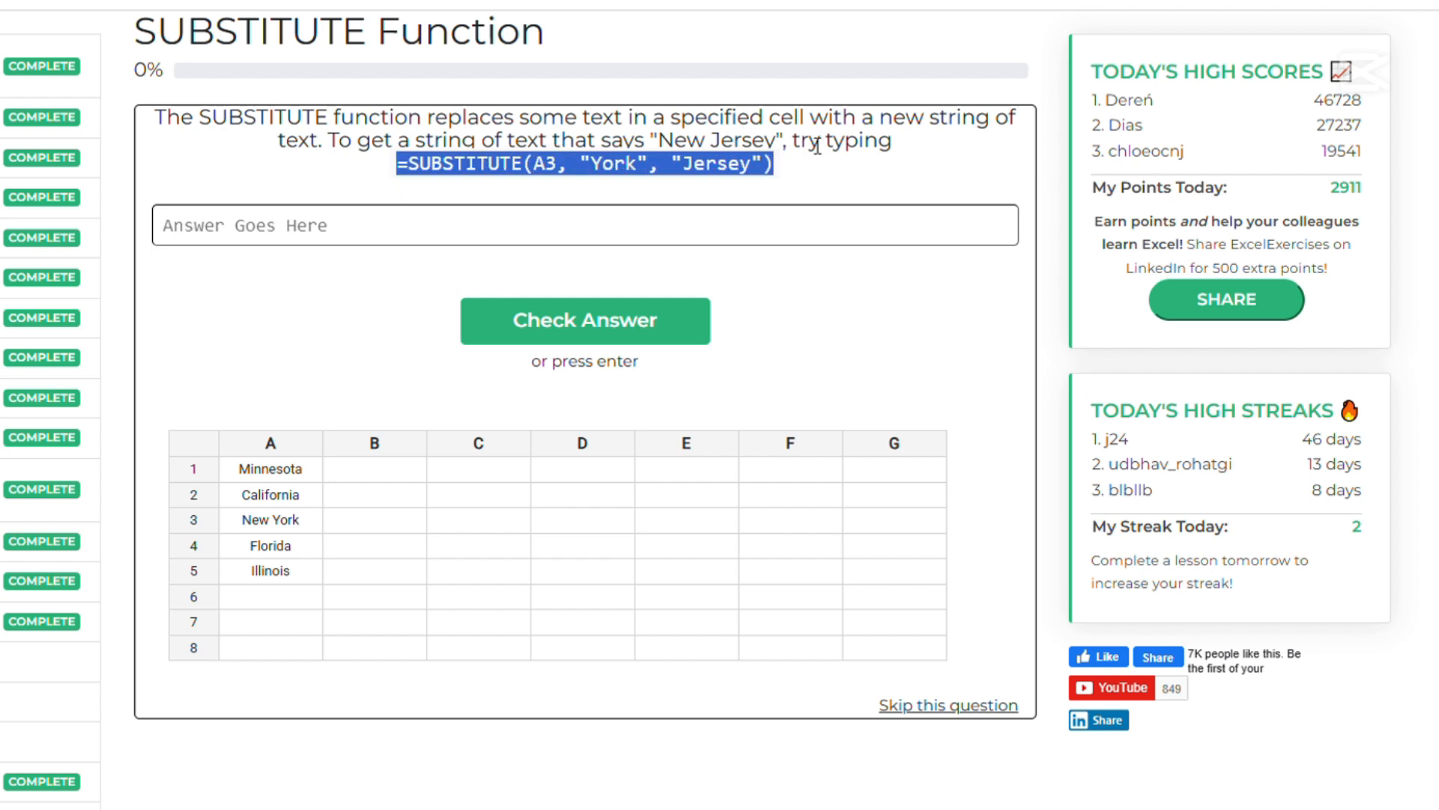
{"action": "left_click", "coordinate": [576, 218]}
{"action": "key", "text": "ctrl+v"}
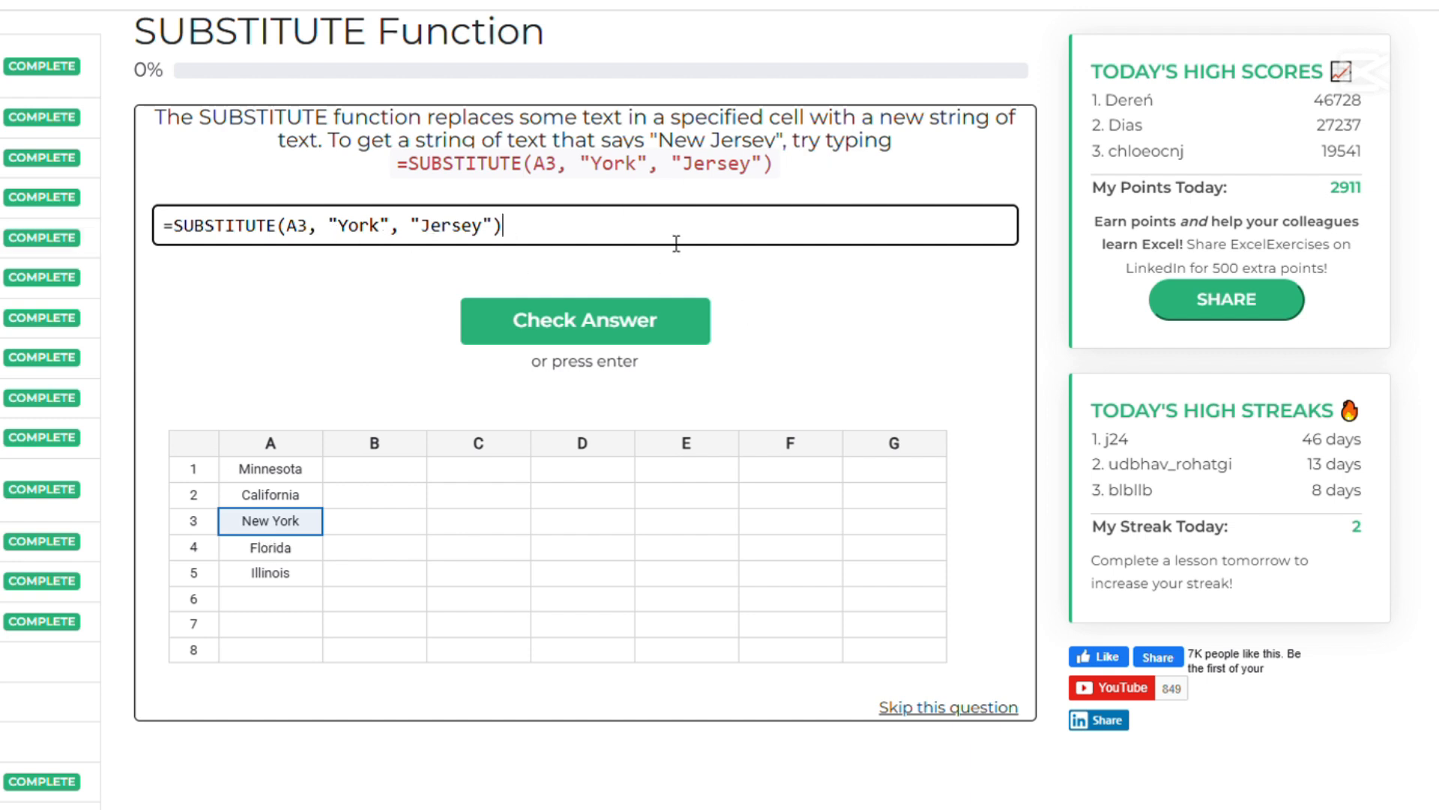
{"action": "left_click", "coordinate": [577, 333]}
{"action": "left_click", "coordinate": [597, 225]}
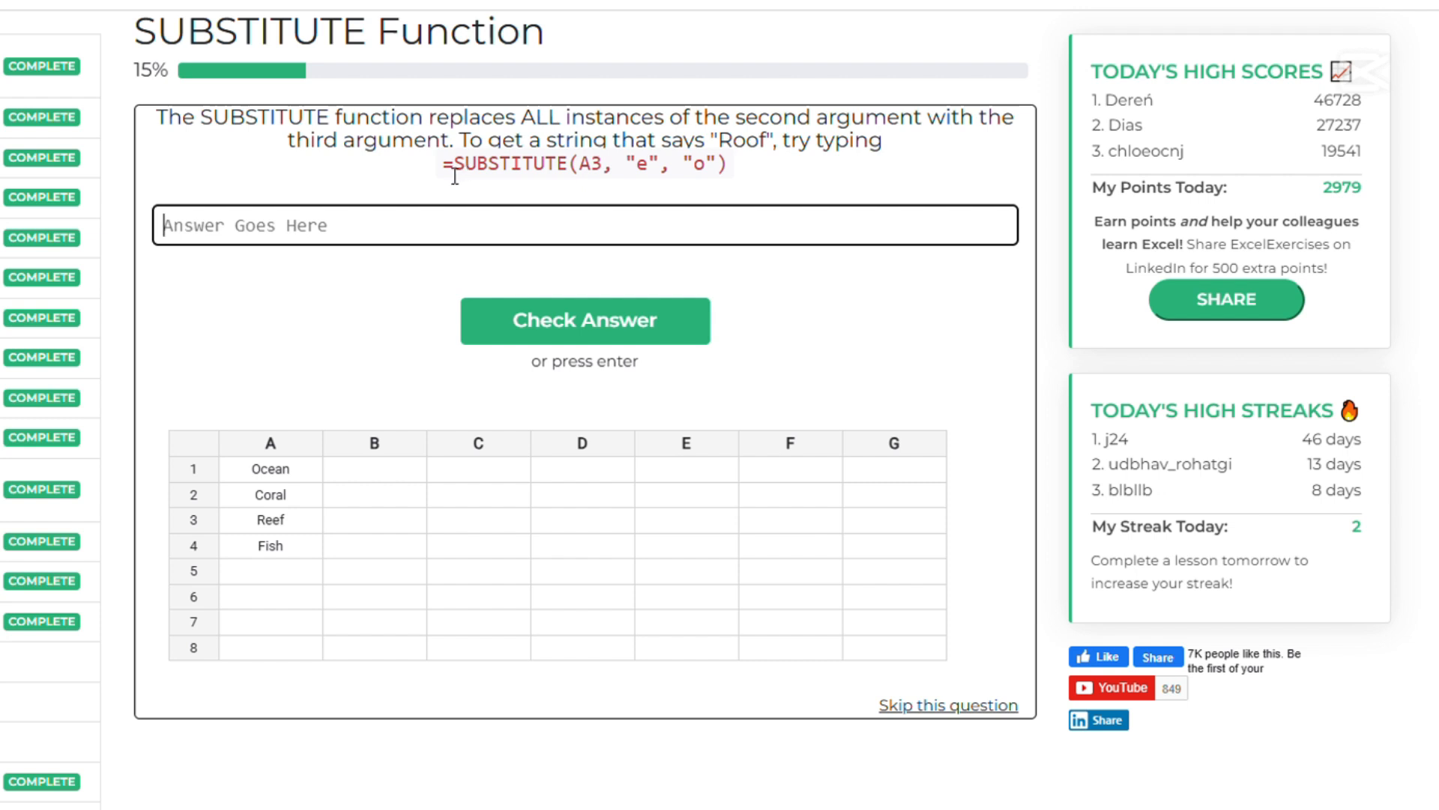
Answer the "Roof" question with the suggested formula =SUBSTITUTE(A3, "e", "o") and continue to the next question
{"action": "left_click_drag", "start_coordinate": [445, 168], "coordinate": [737, 184]}
{"action": "key", "text": "ctrl+c"}
{"action": "left_click", "coordinate": [412, 230]}
{"action": "key", "text": "ctrl+v"}
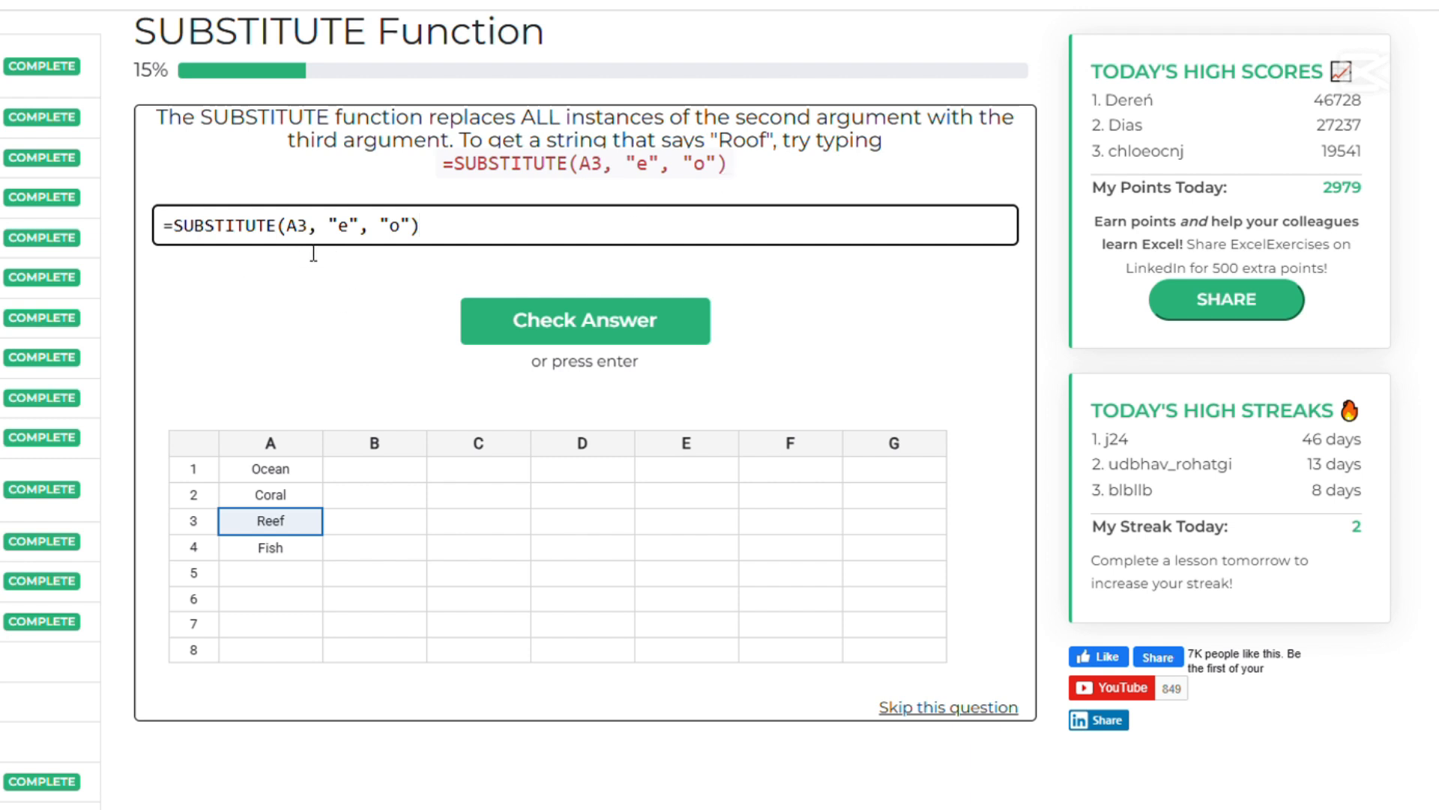
{"action": "left_click", "coordinate": [592, 316]}
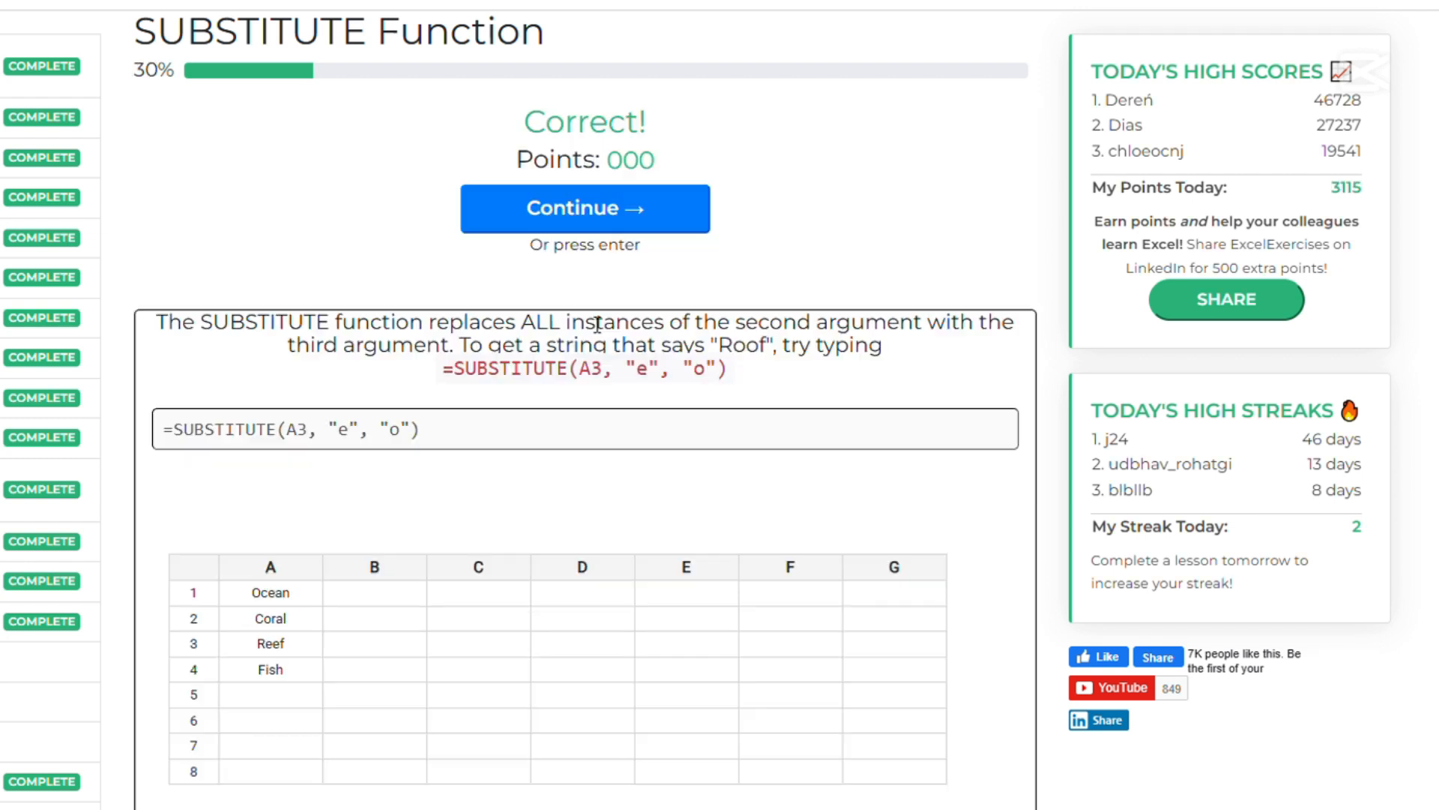
{"action": "left_click", "coordinate": [600, 225]}
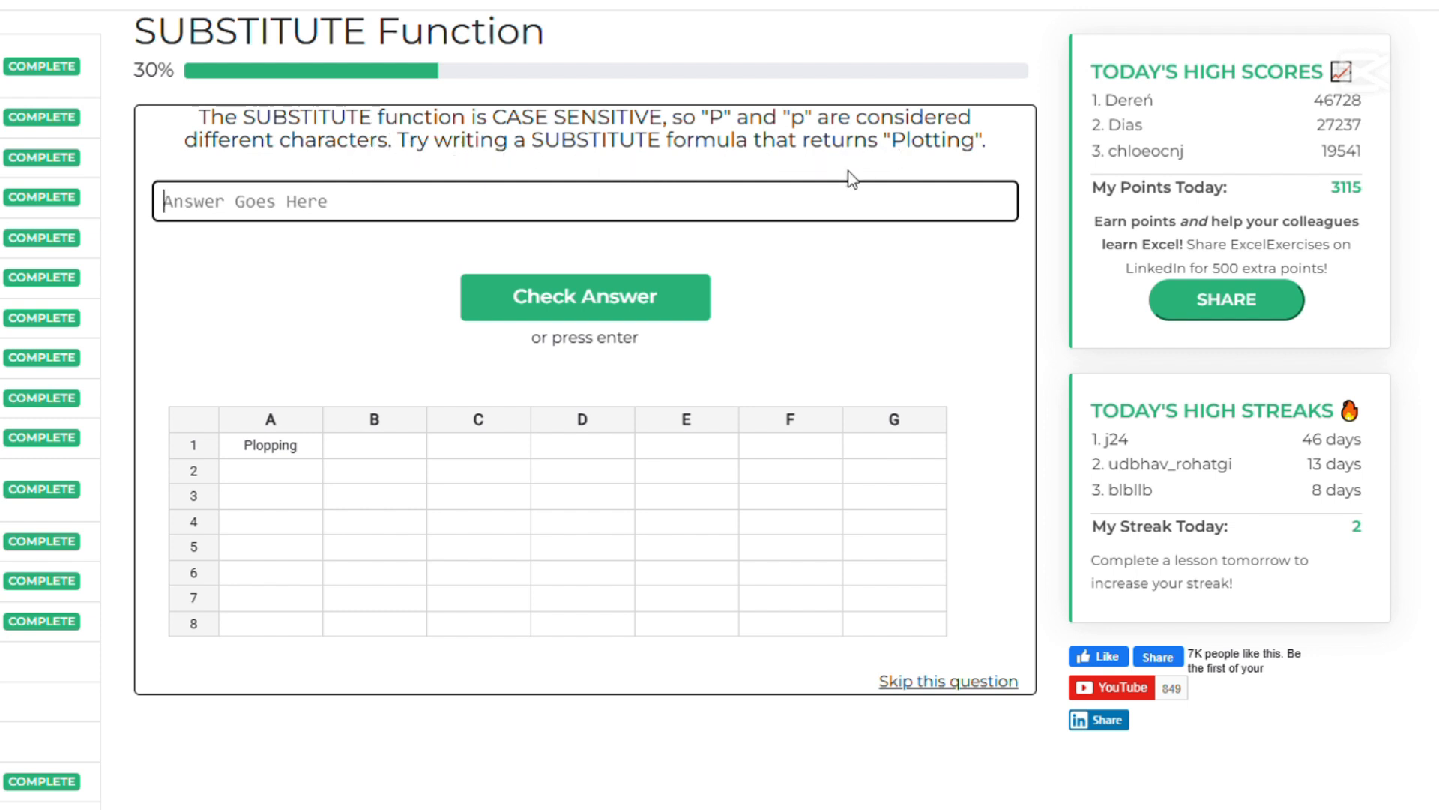
Answer the "Plotting" question with the formula =substitute(A1,"p","t") and continue to the next question
{"action": "type", "text": "=s"}
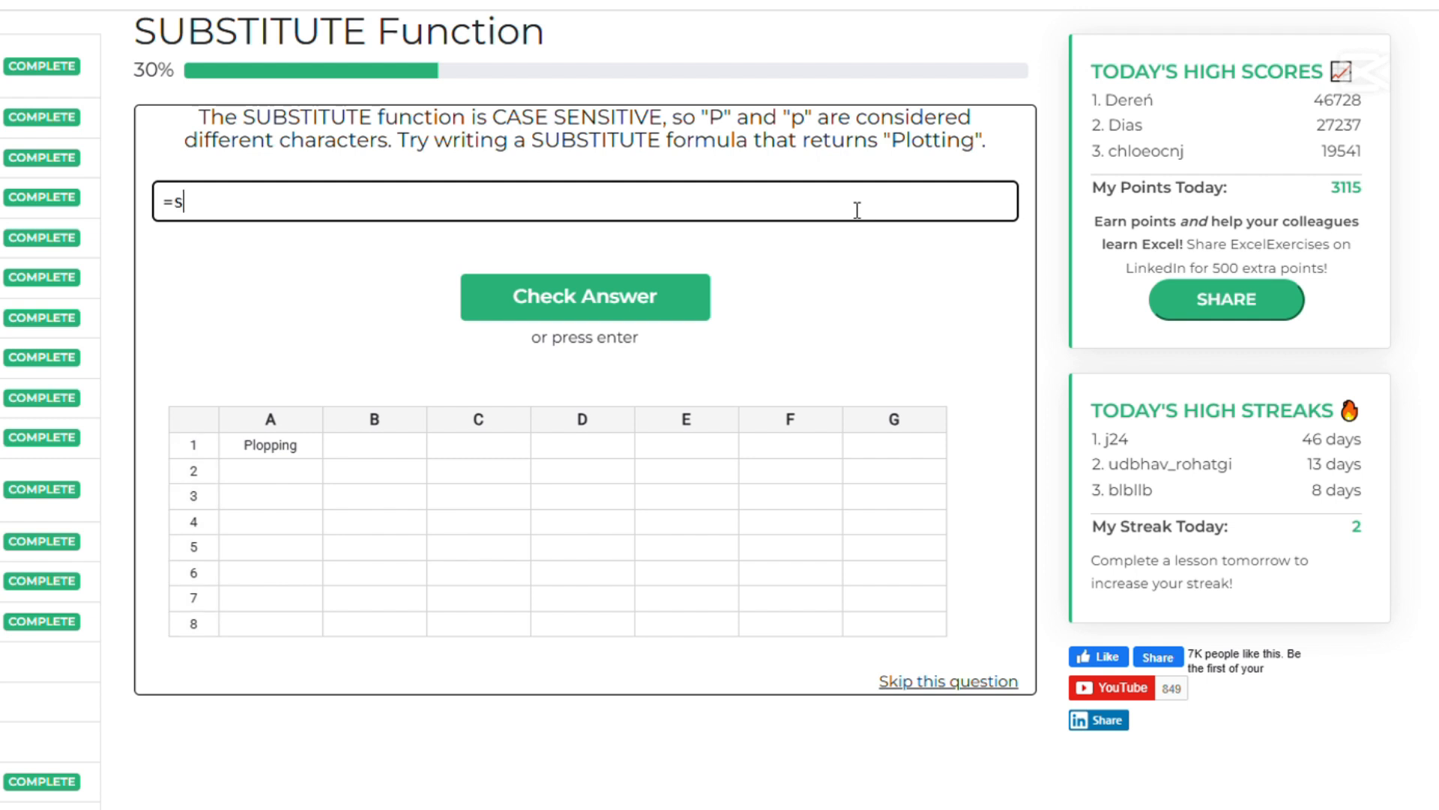
{"action": "type", "text": "ubstitute()"}
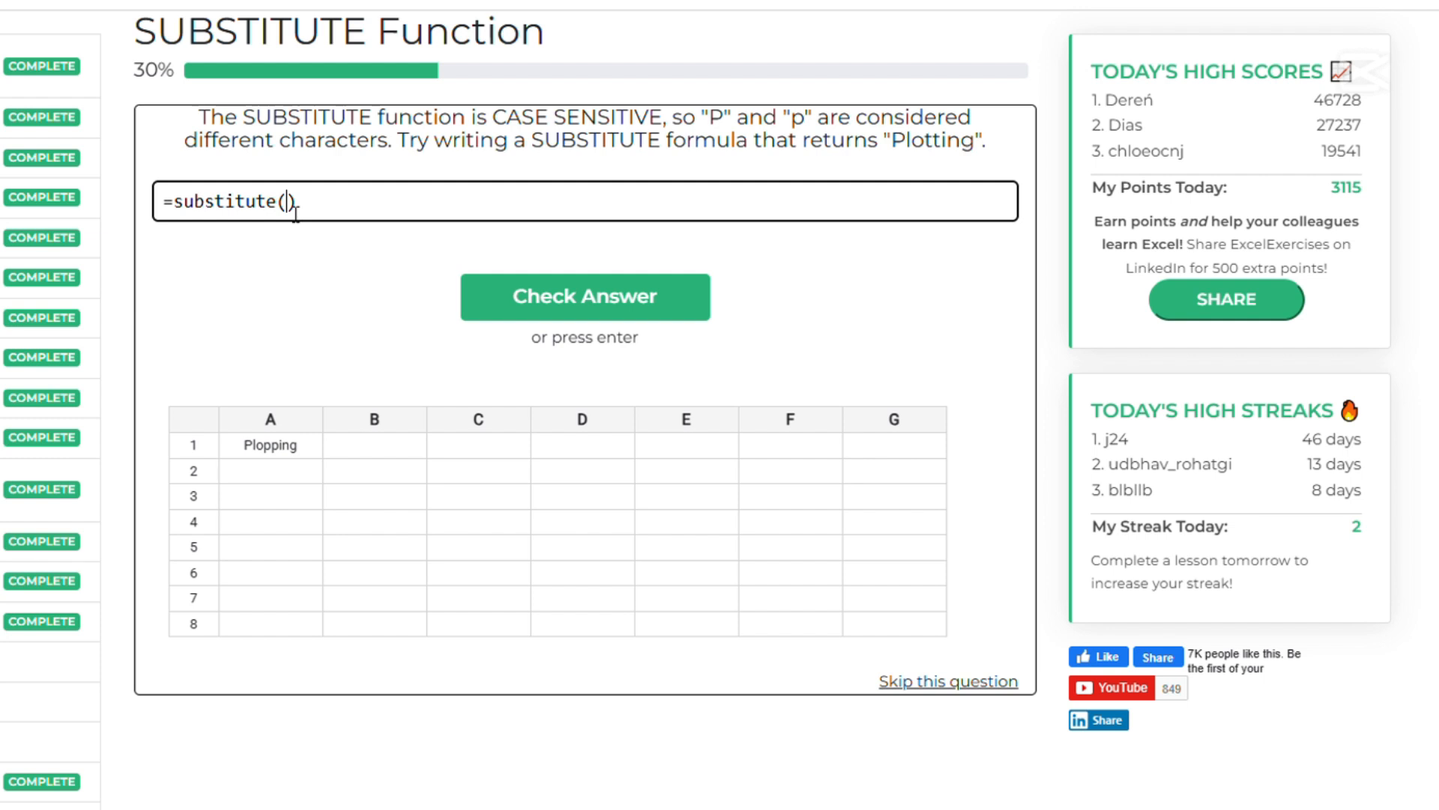
{"action": "type", "text": "A1,"}
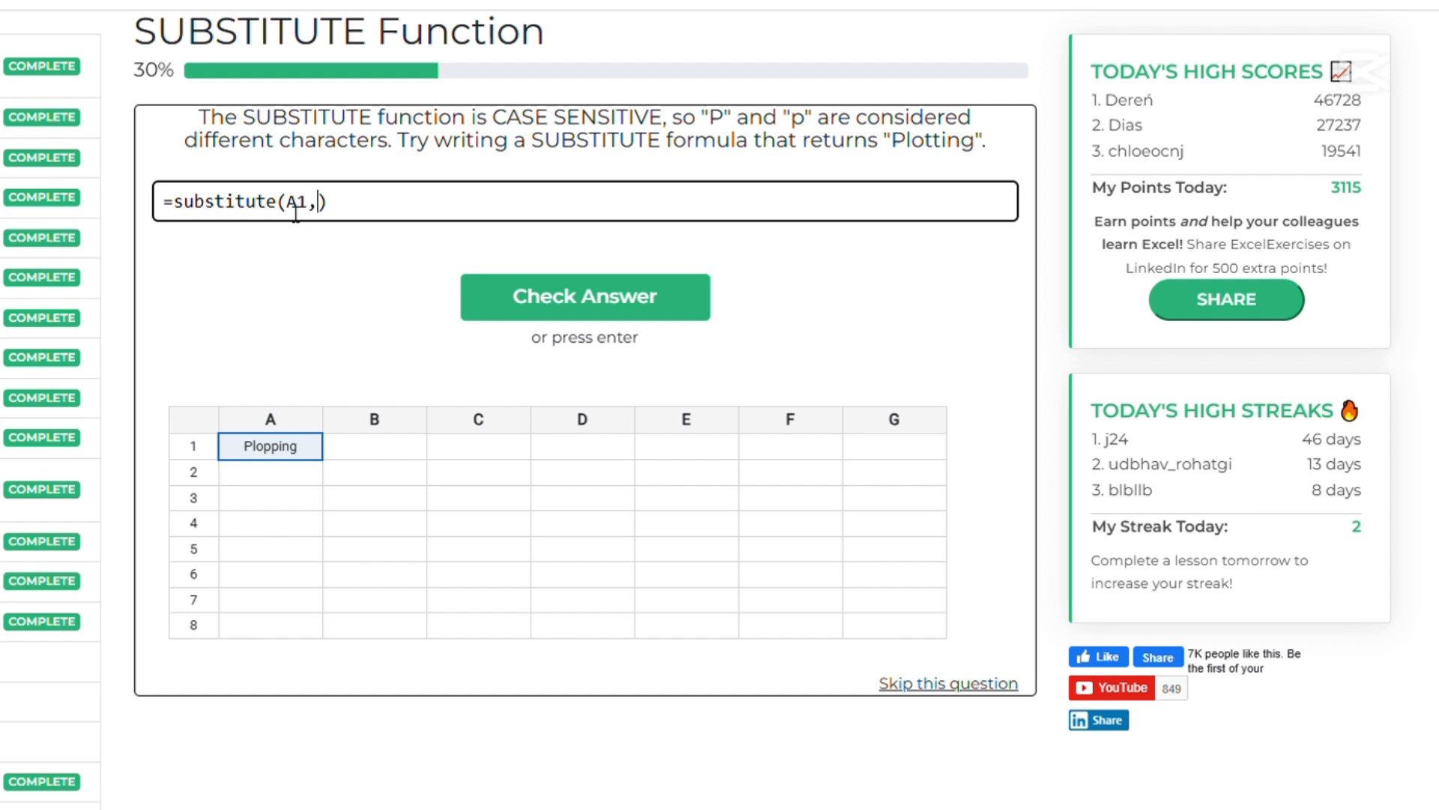
{"action": "type", "text": "\"p\",\"P\""}
{"action": "double_click", "coordinate": [374, 203]}
{"action": "type", "text": "t"}
{"action": "left_click", "coordinate": [600, 303]}
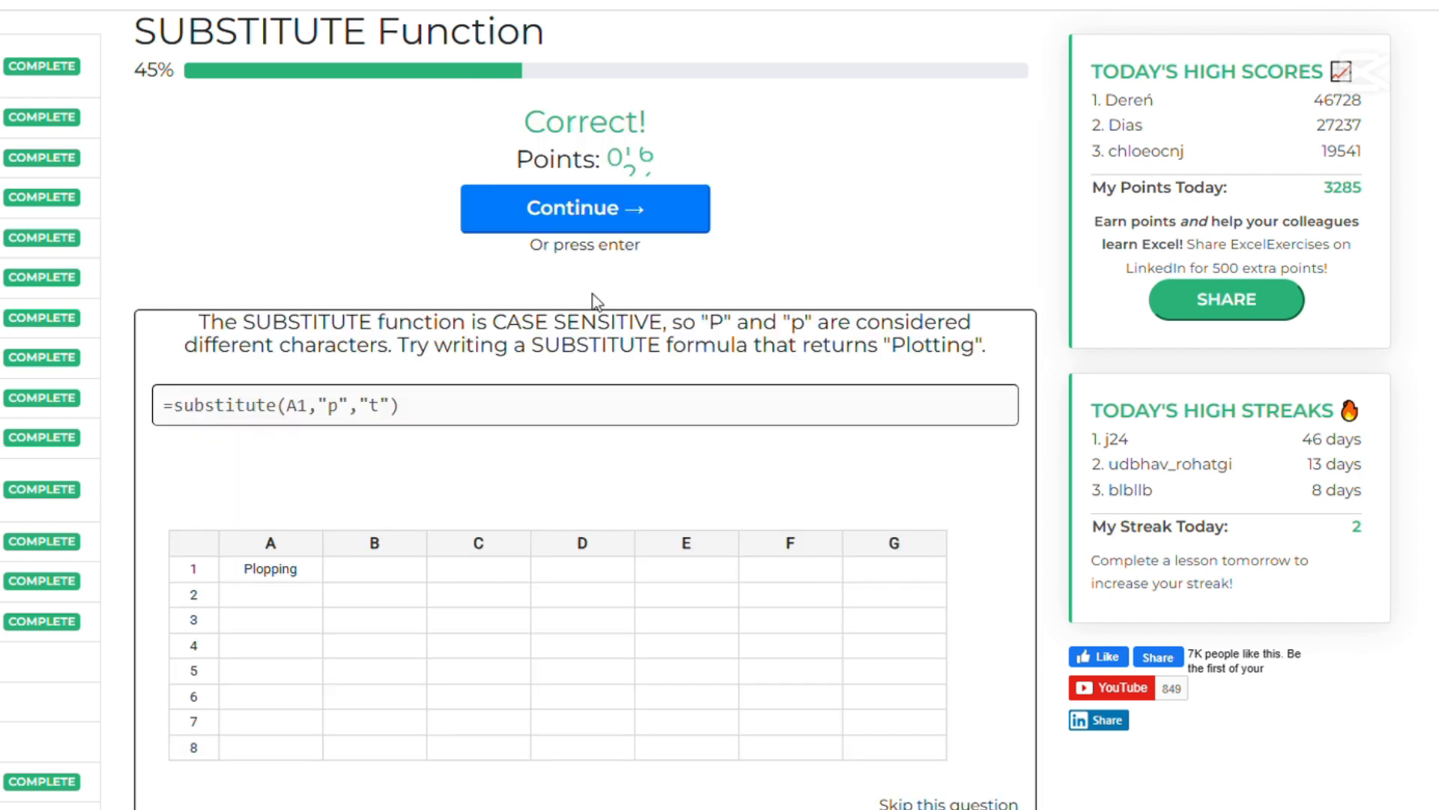
{"action": "left_click", "coordinate": [618, 230]}
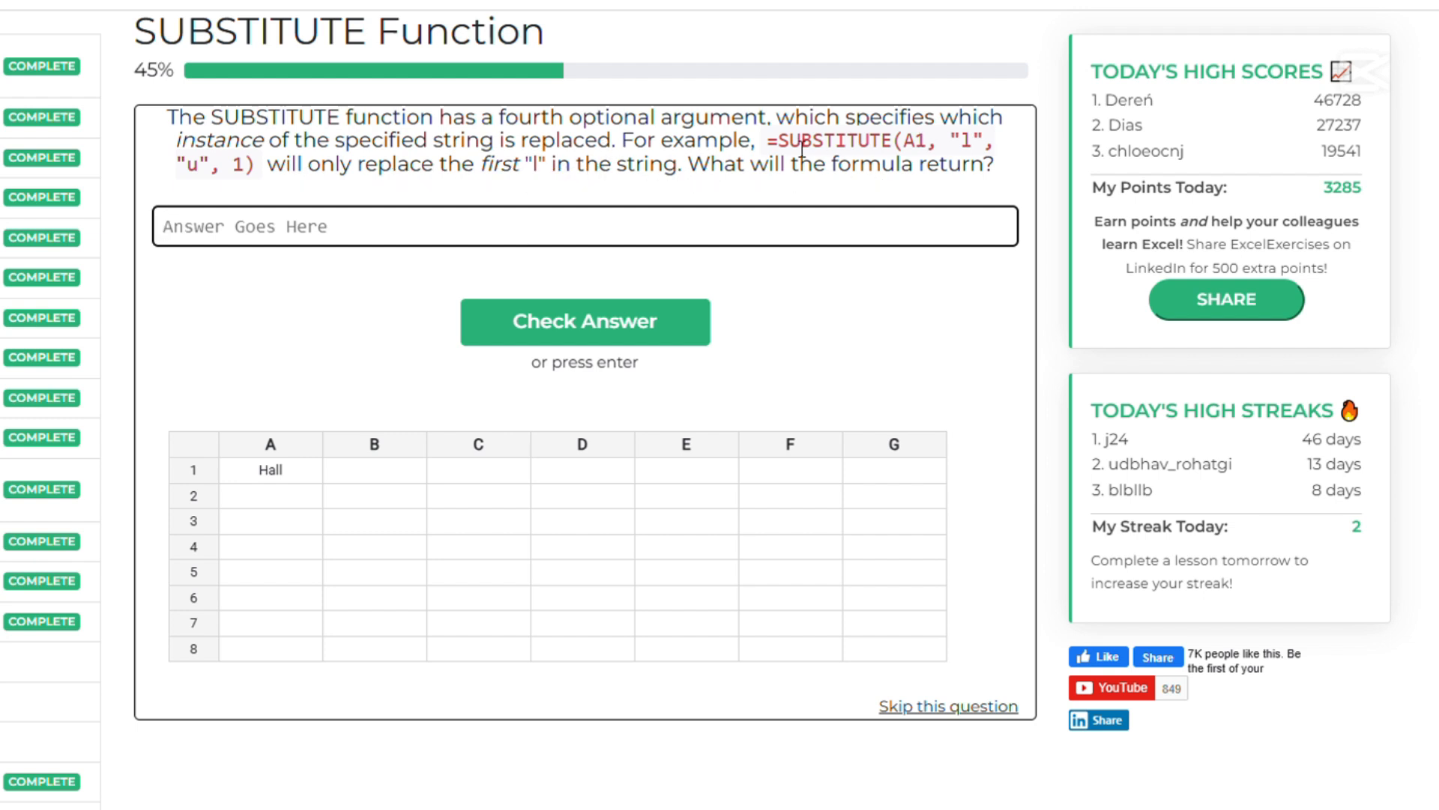
Answer the question about the example formula's return value with the text Haul and continue to the next question
{"action": "left_click_drag", "start_coordinate": [769, 140], "coordinate": [264, 226]}
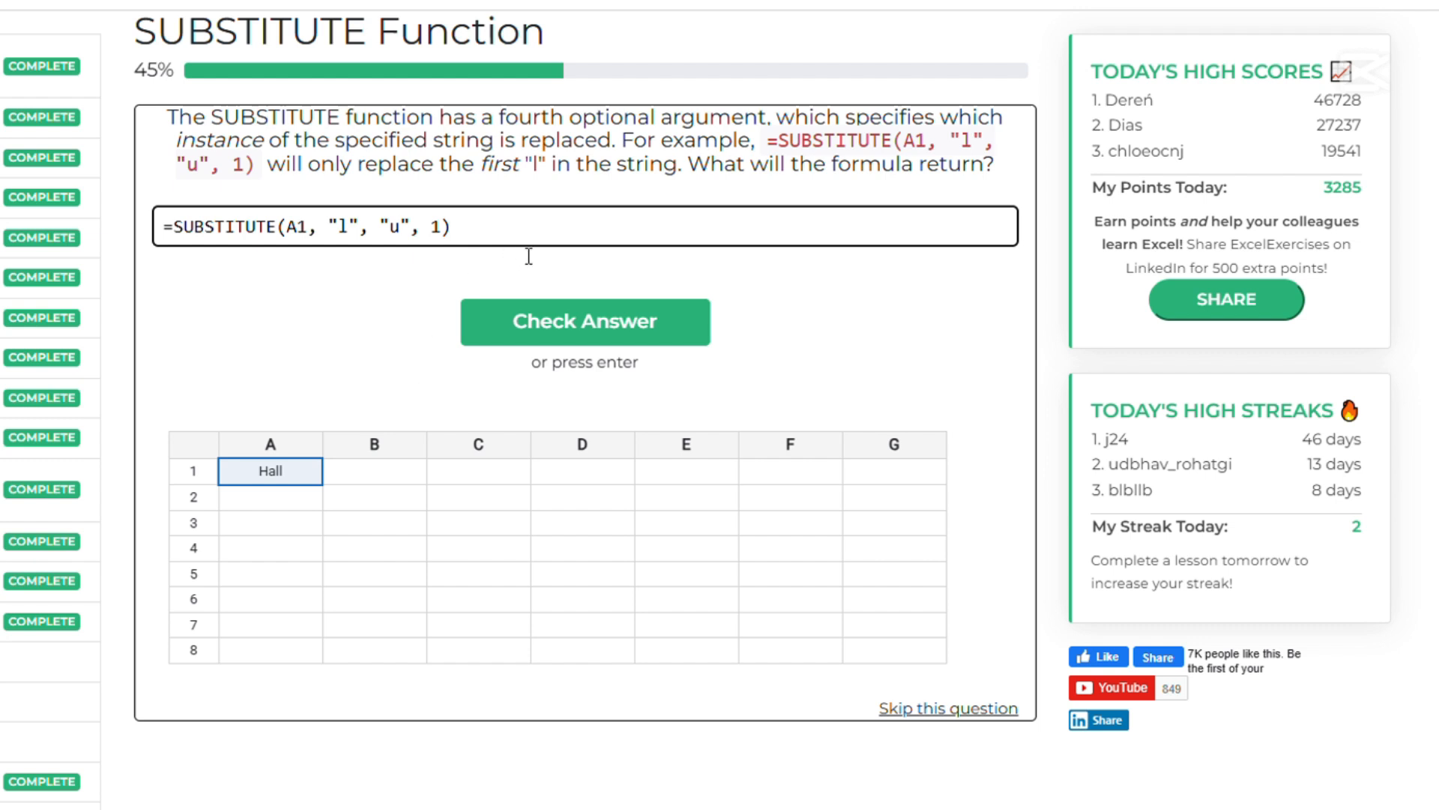
{"action": "left_click_drag", "start_coordinate": [534, 239], "coordinate": [37, 246]}
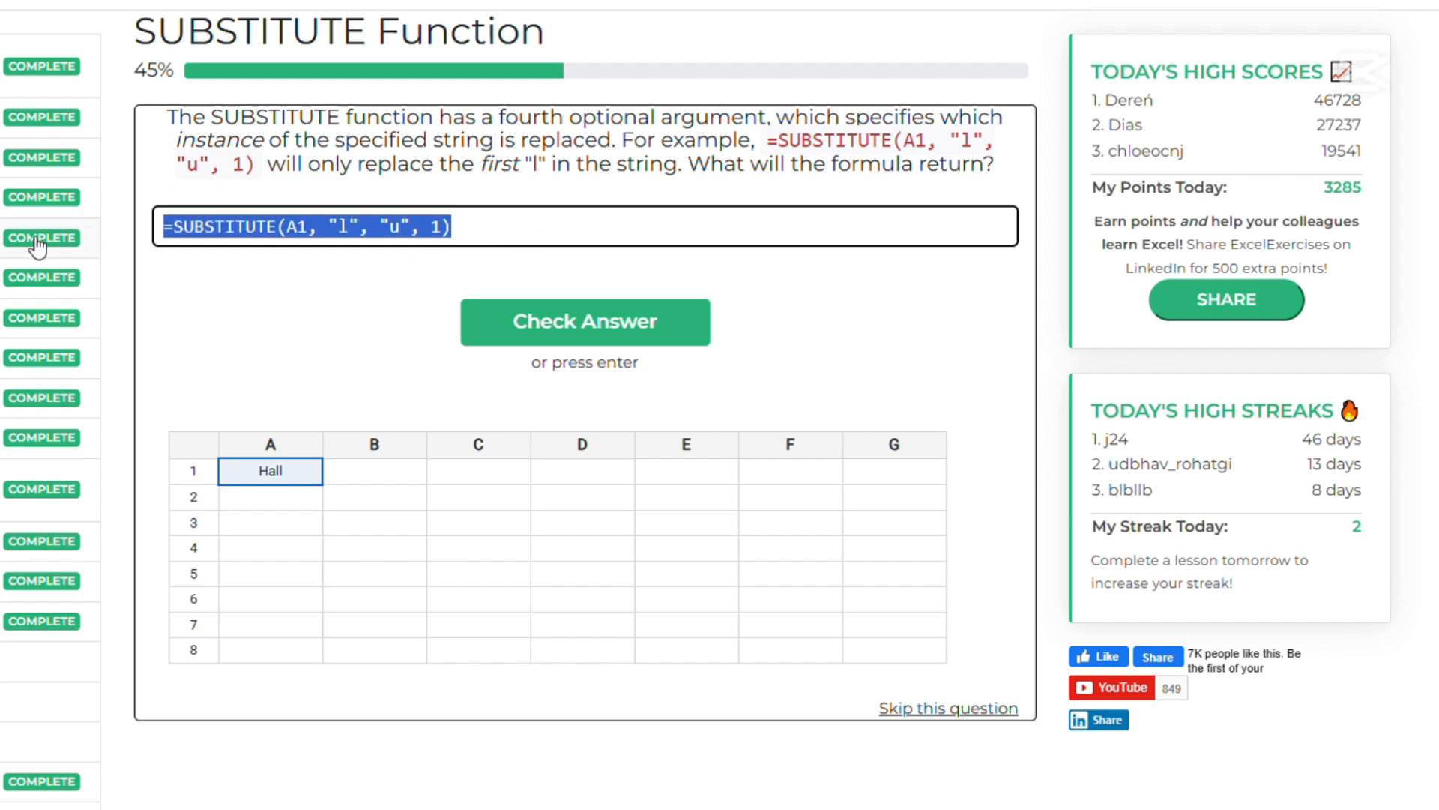
{"action": "type", "text": "Hau"}
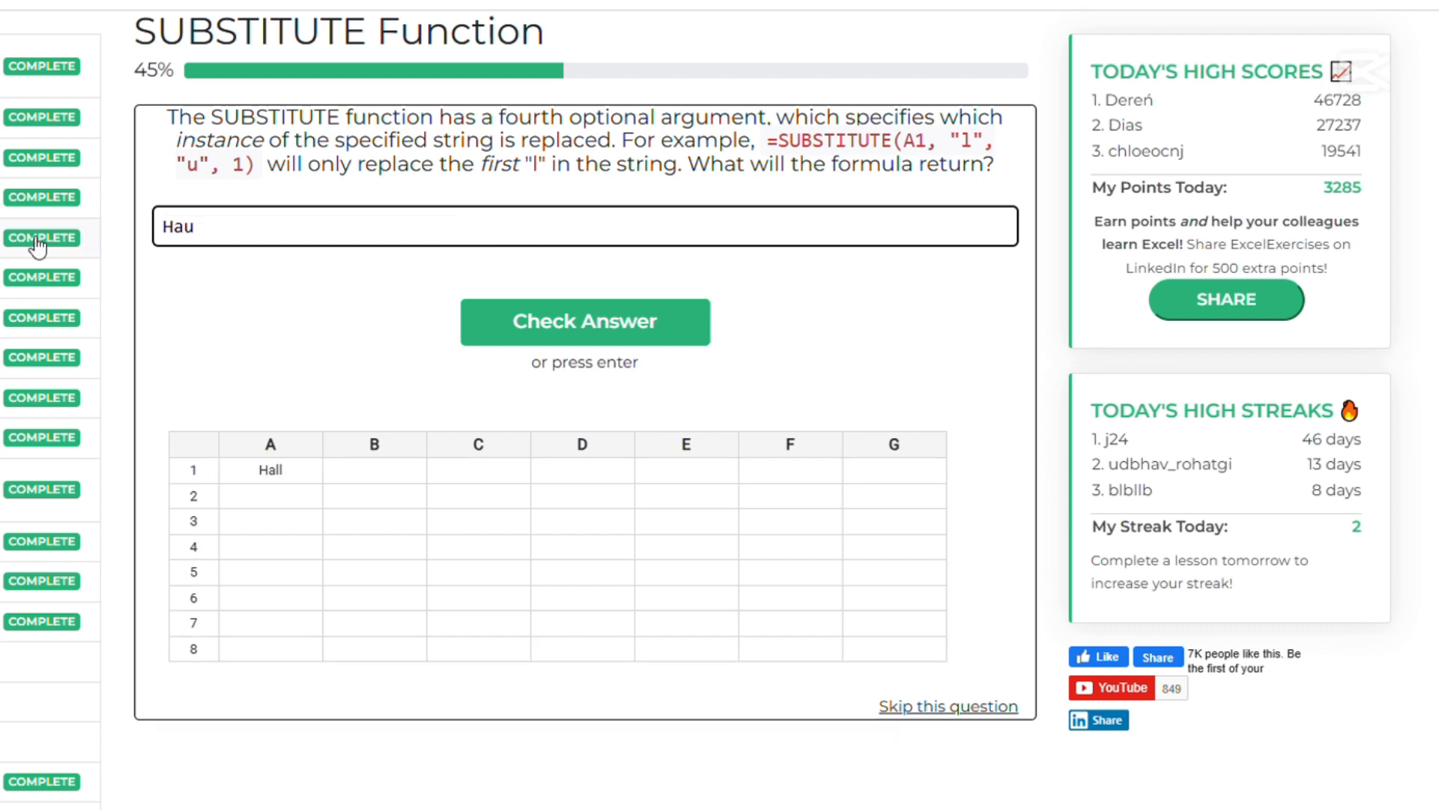
{"action": "type", "text": "l"}
{"action": "left_click", "coordinate": [619, 318]}
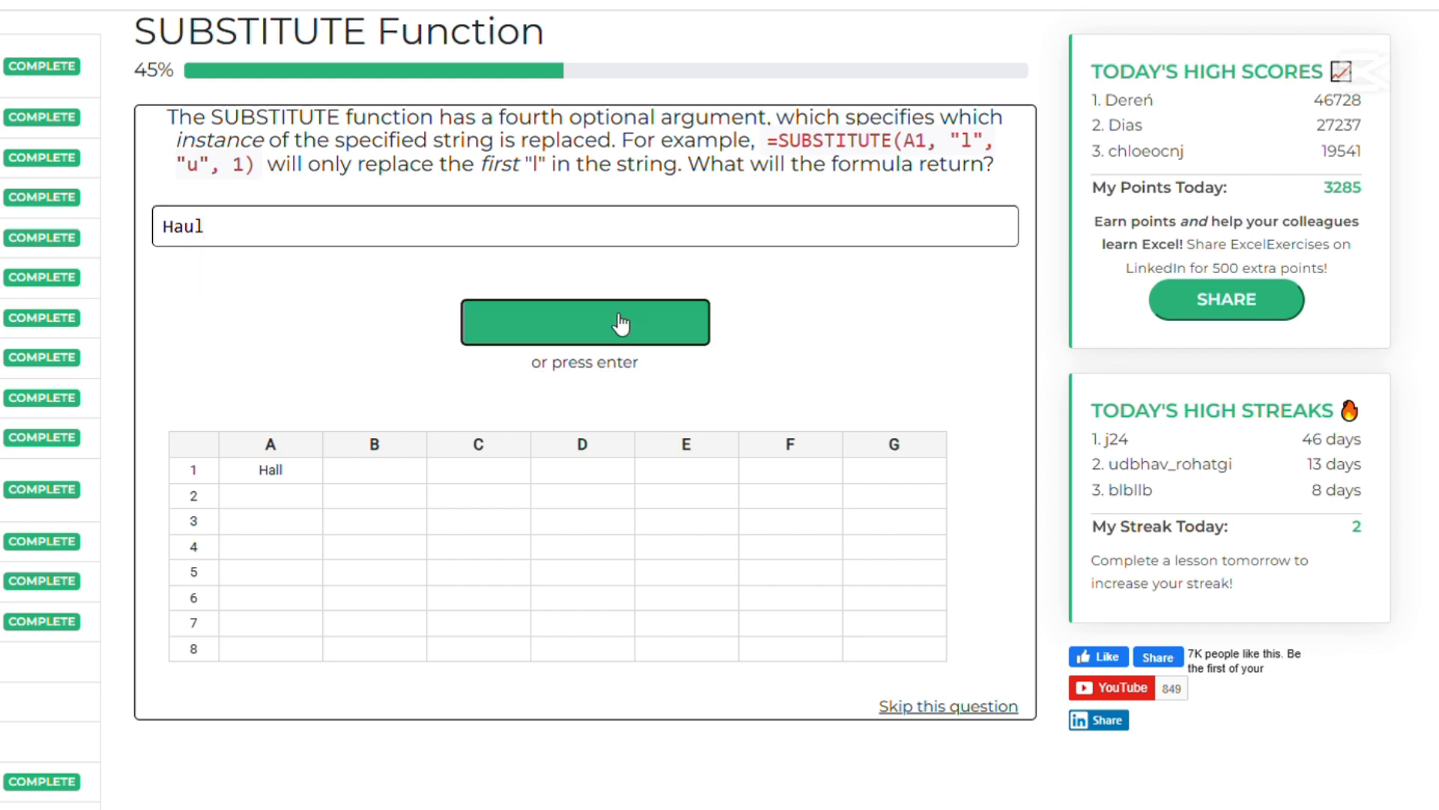
{"action": "left_click", "coordinate": [581, 210]}
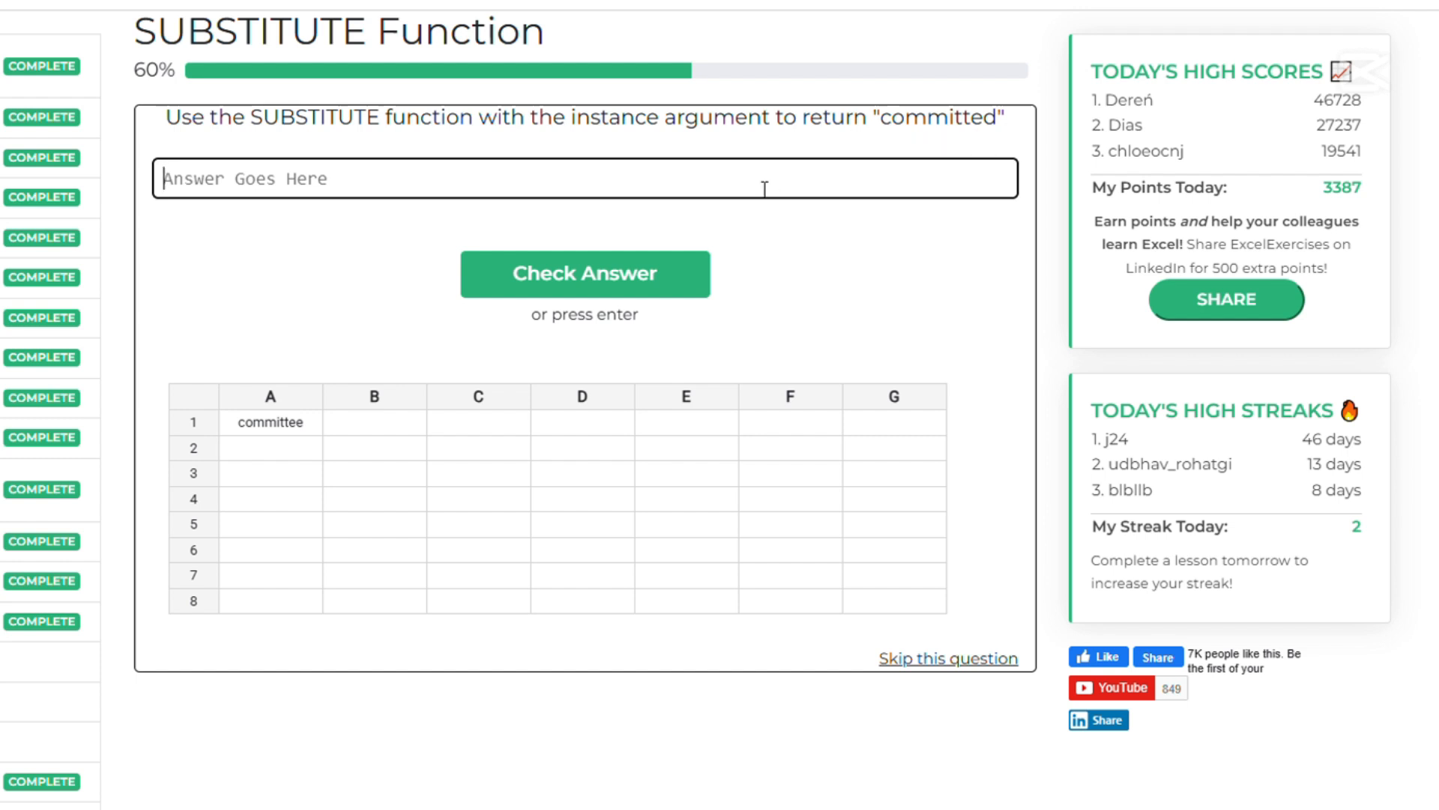
Answer the "committed" question that requires the instance argument with =Substitute(A1,"e","d",2) and continue
{"action": "type", "text": "="}
{"action": "type", "text": "Subst"}
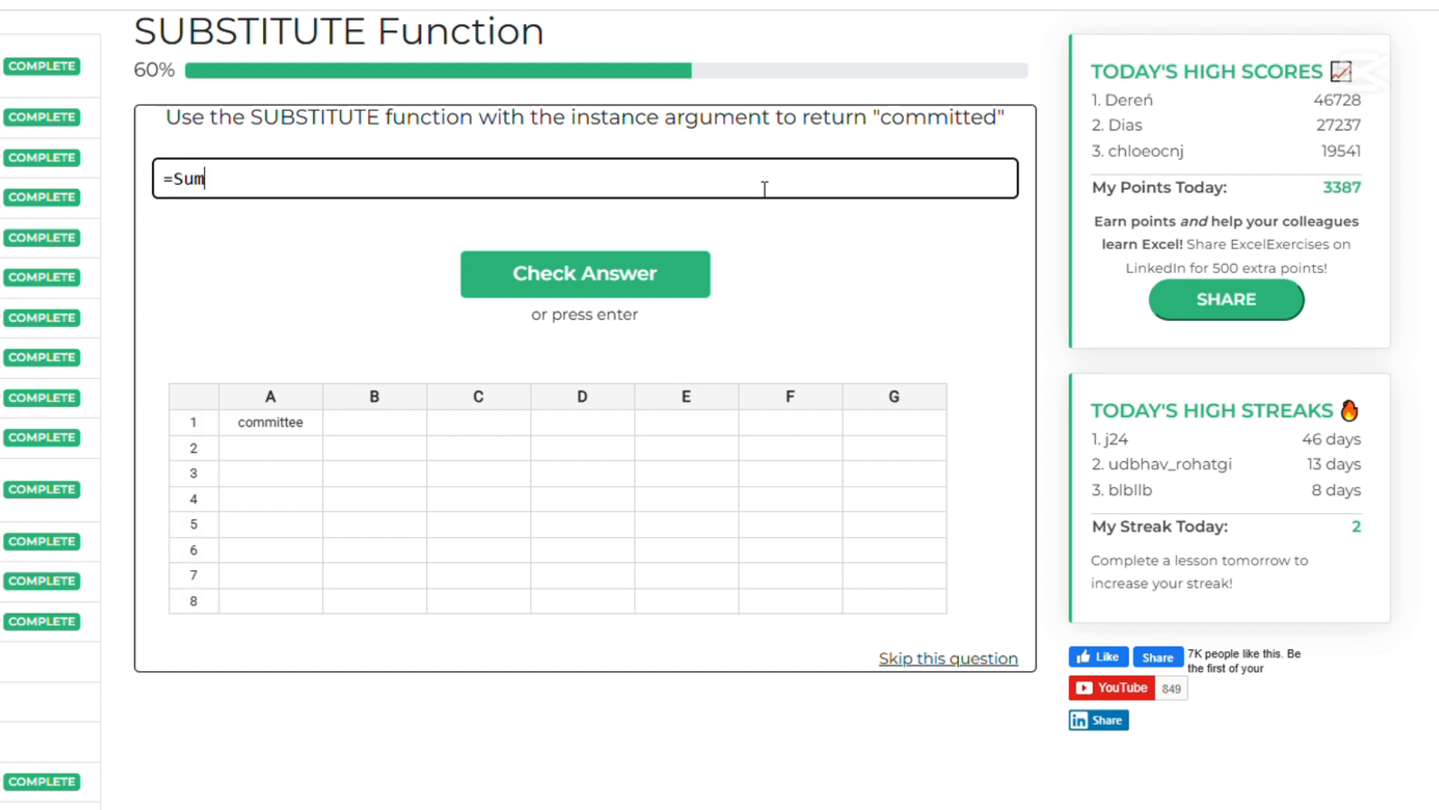
{"action": "type", "text": "itute()"}
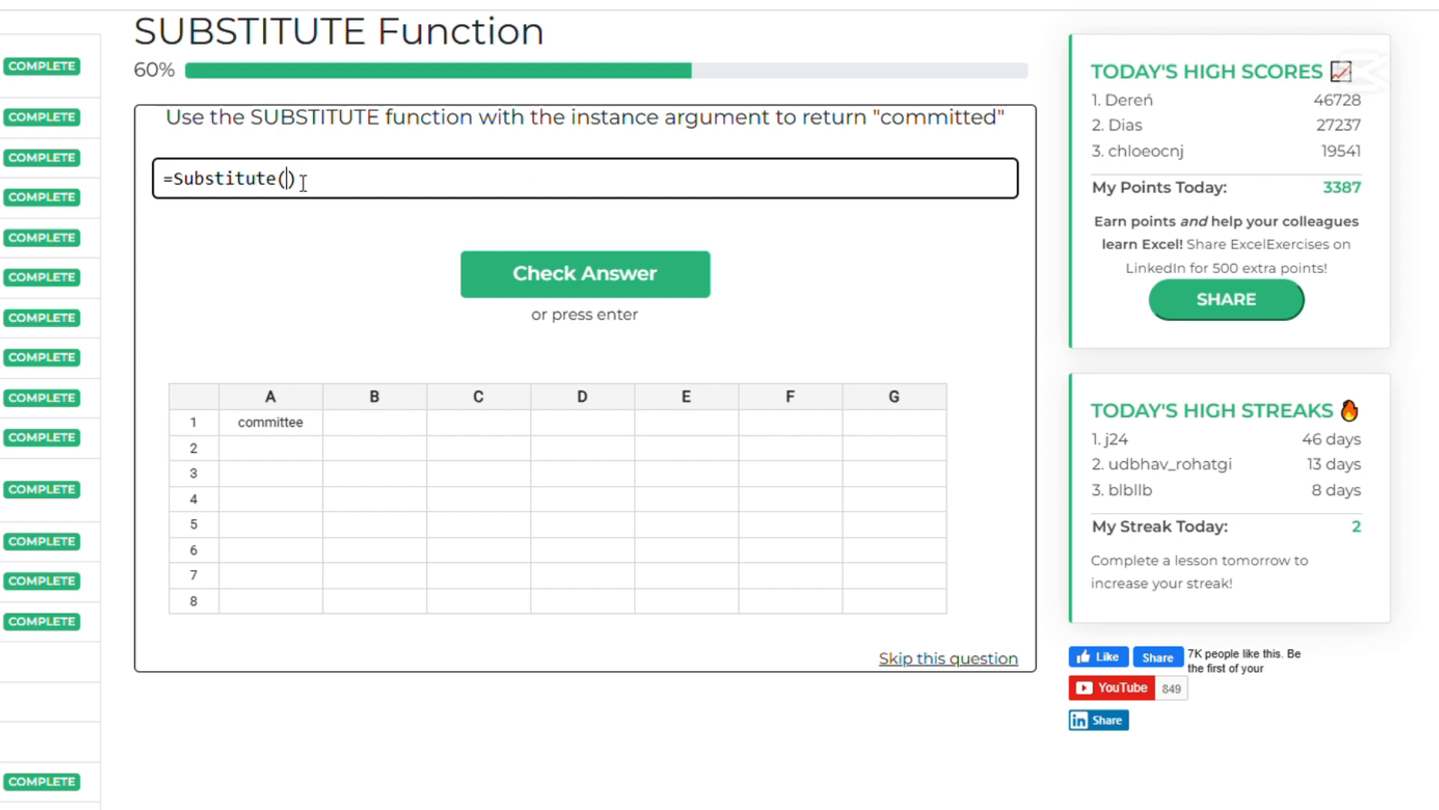
{"action": "key", "text": "Left"}
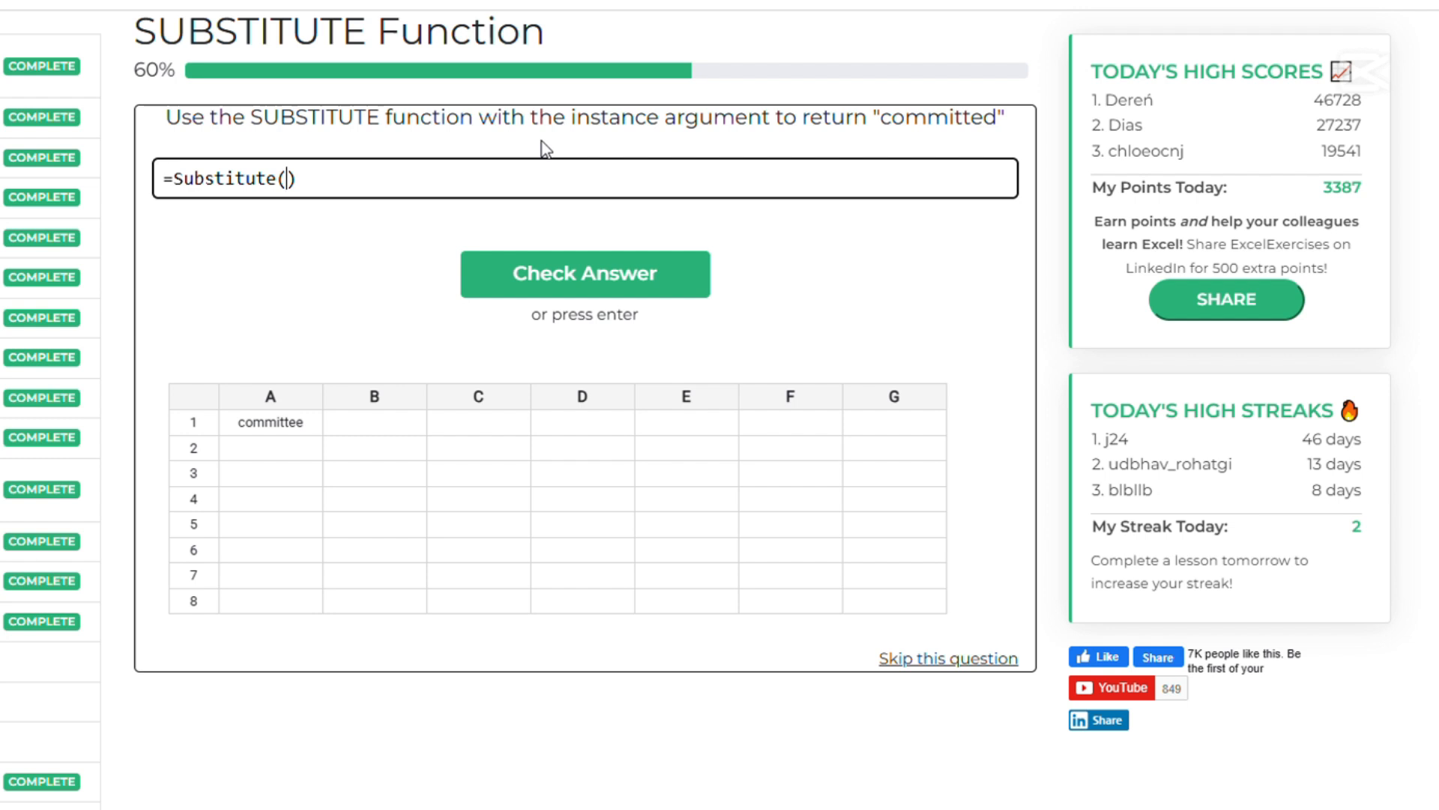
{"action": "type", "text": "A1,"}
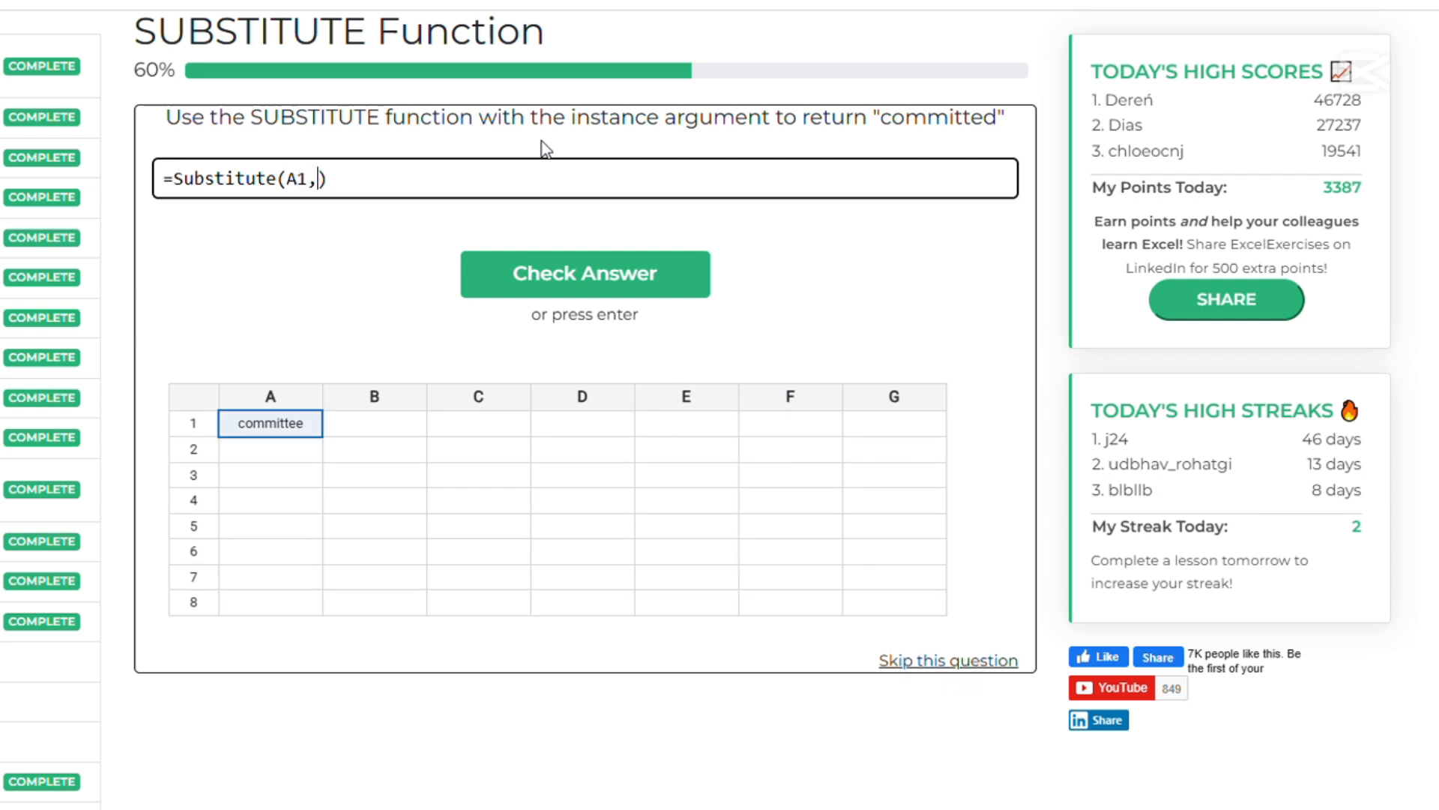
{"action": "type", "text": "\""}
{"action": "type", "text": "\""}
{"action": "type", "text": "e\""}
{"action": "type", "text": ","}
{"action": "type", "text": "\"d\","}
{"action": "type", "text": "2"}
{"action": "left_click", "coordinate": [566, 272]}
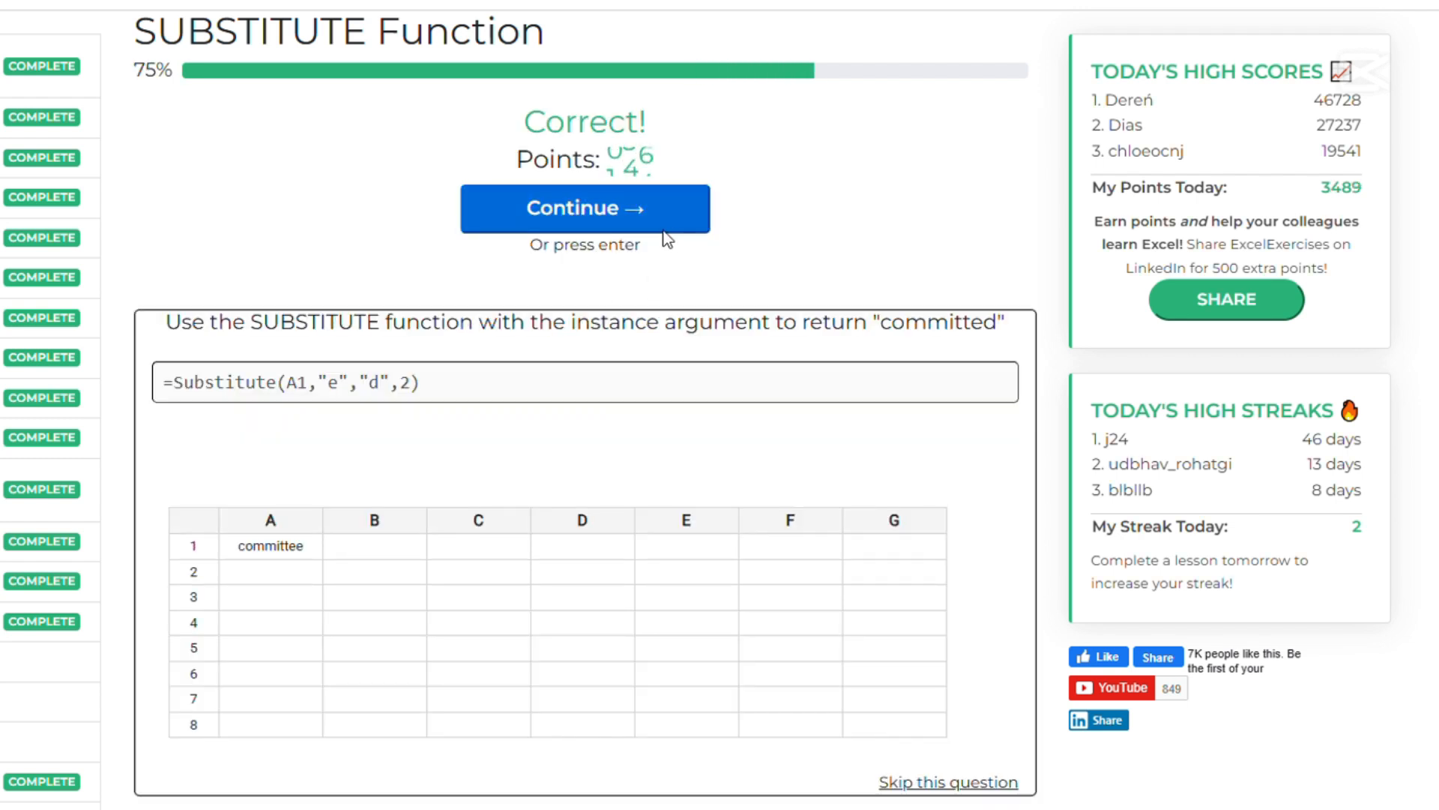
{"action": "left_click", "coordinate": [596, 209]}
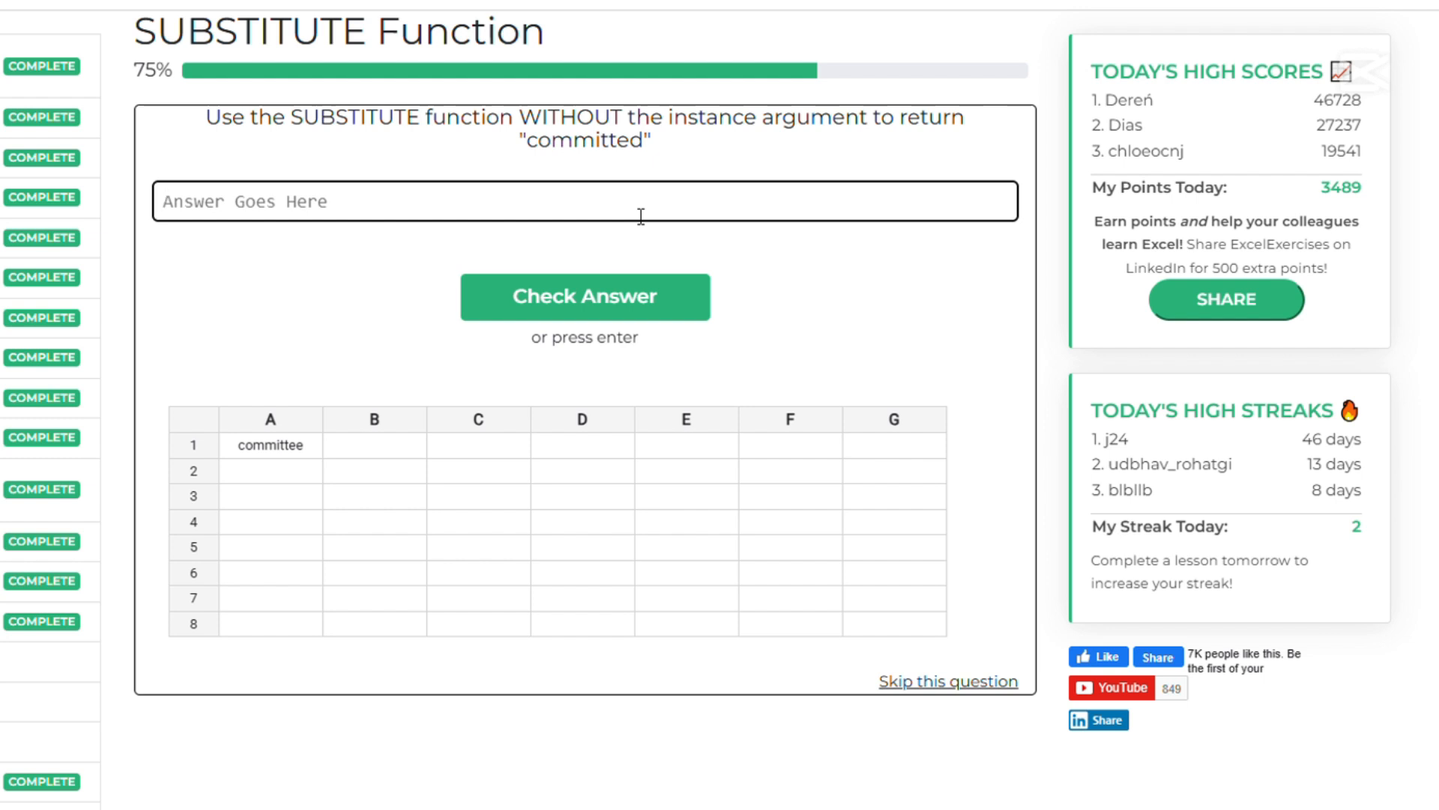
Try =substitute(A1,"e","d") as the answer to the "committed" question without the instance argument
{"action": "type", "text": "="}
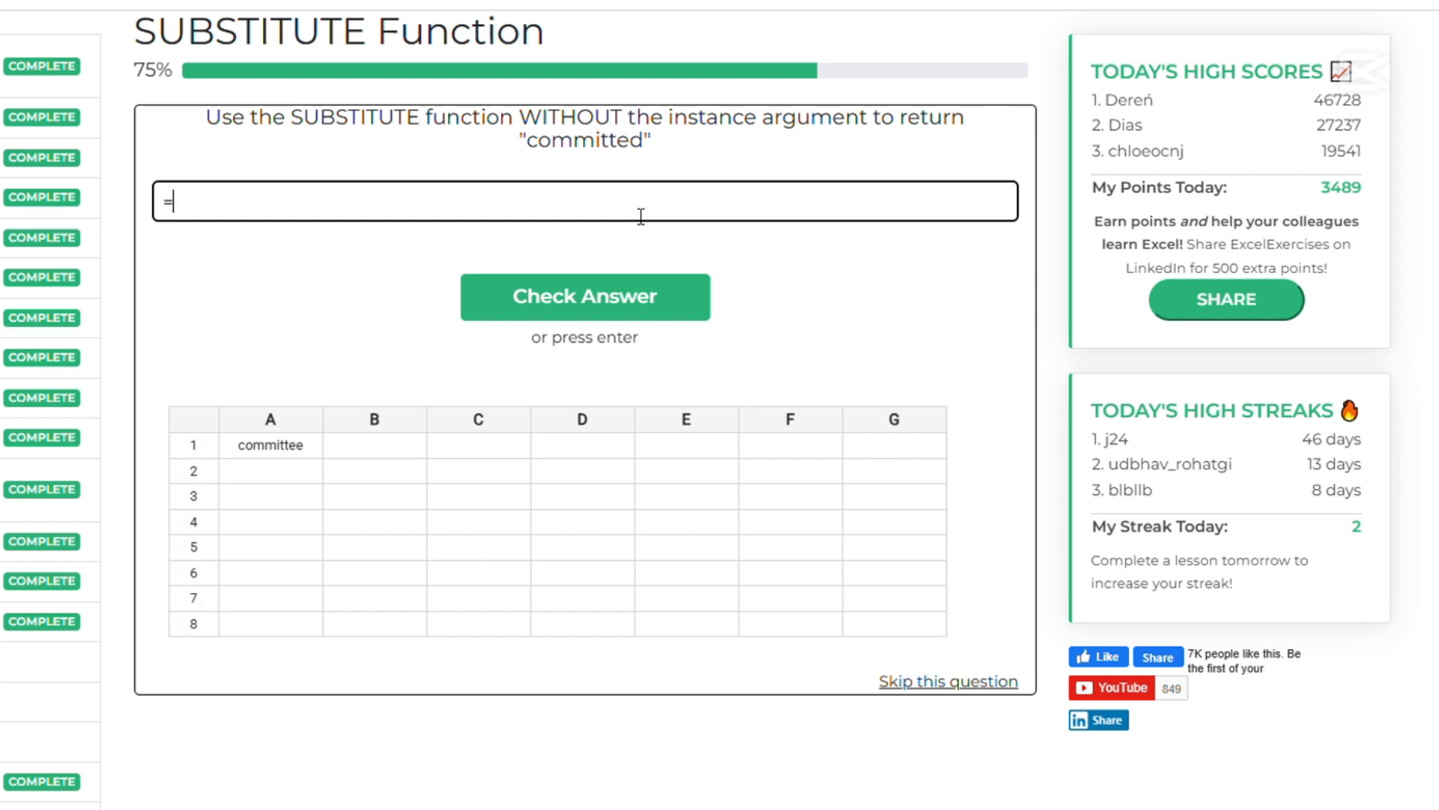
{"action": "type", "text": "substitute"}
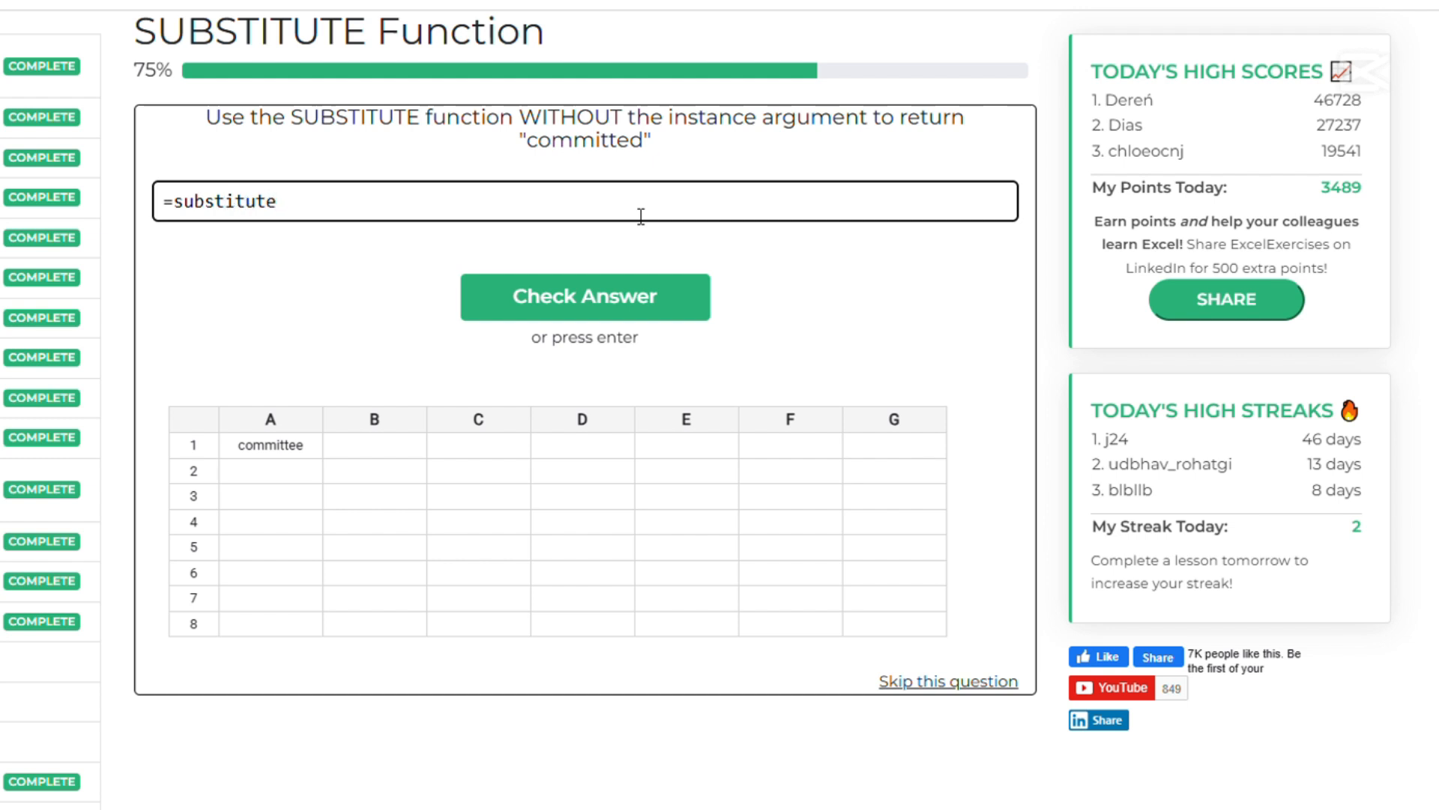
{"action": "type", "text": "()"}
{"action": "type", "text": "A1,"}
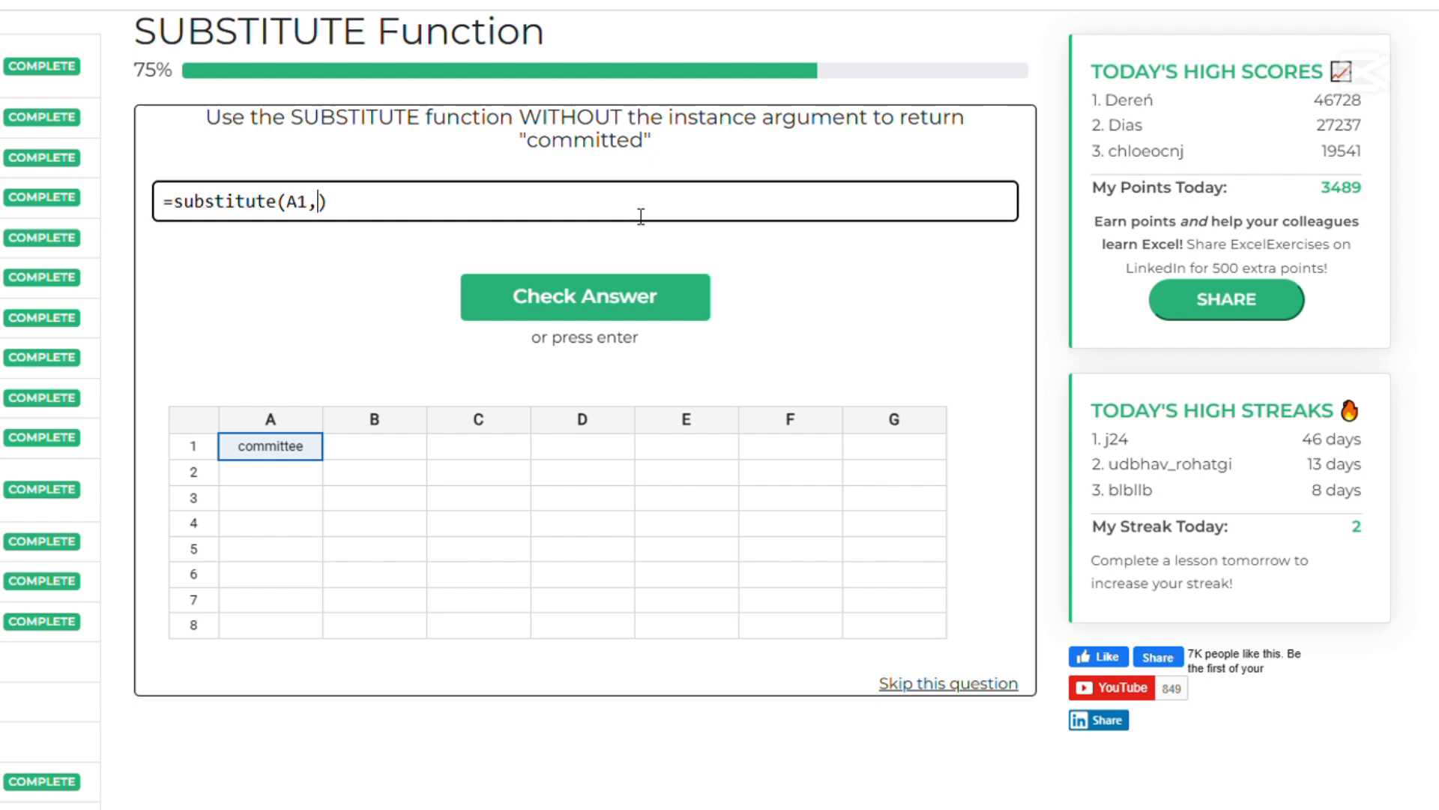
{"action": "type", "text": "\"e\",\"d\""}
{"action": "left_click", "coordinate": [579, 298]}
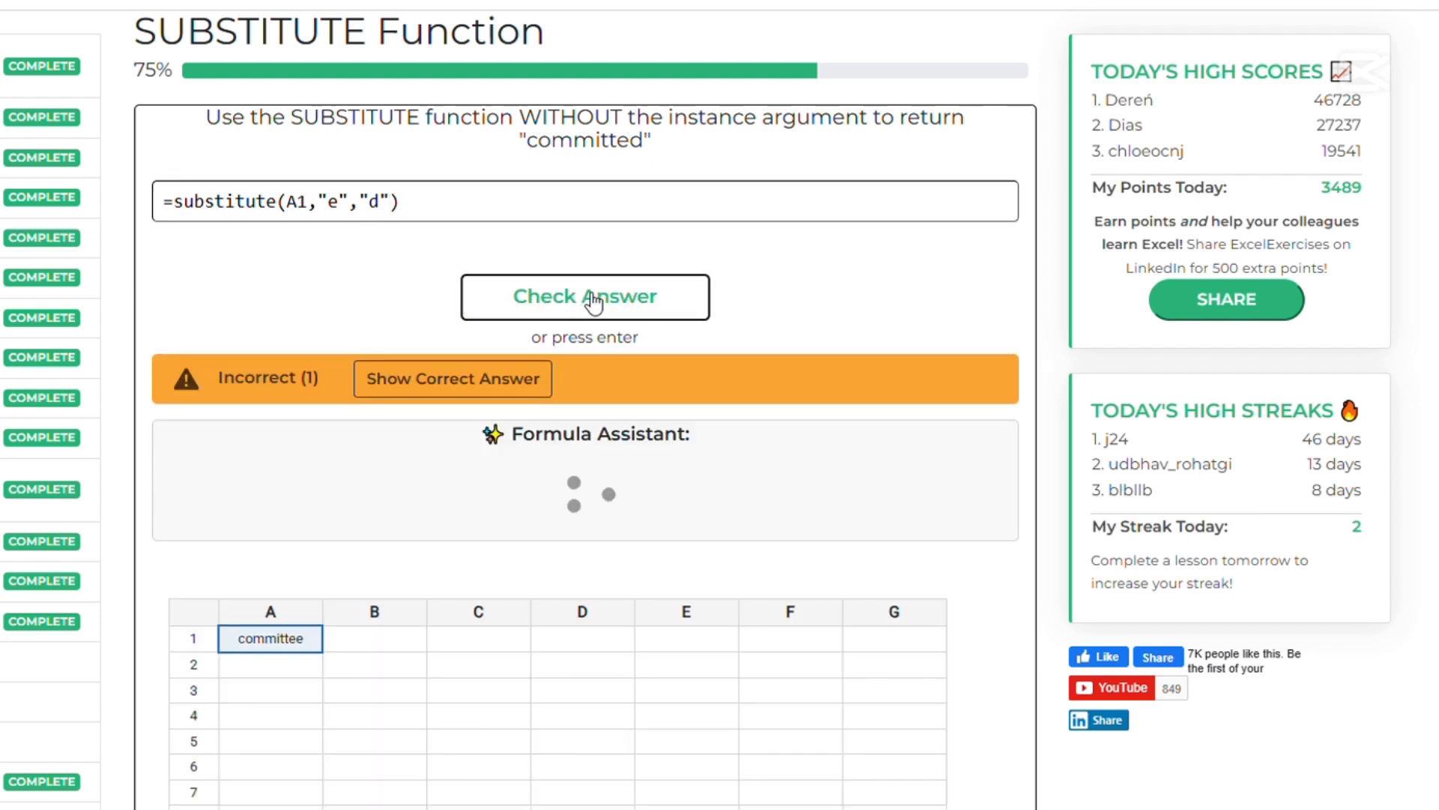
Reveal the solution, correct the formula to =substitute(A1,"ee","ed"), and submit it to continue to the next question
{"action": "left_click", "coordinate": [438, 386]}
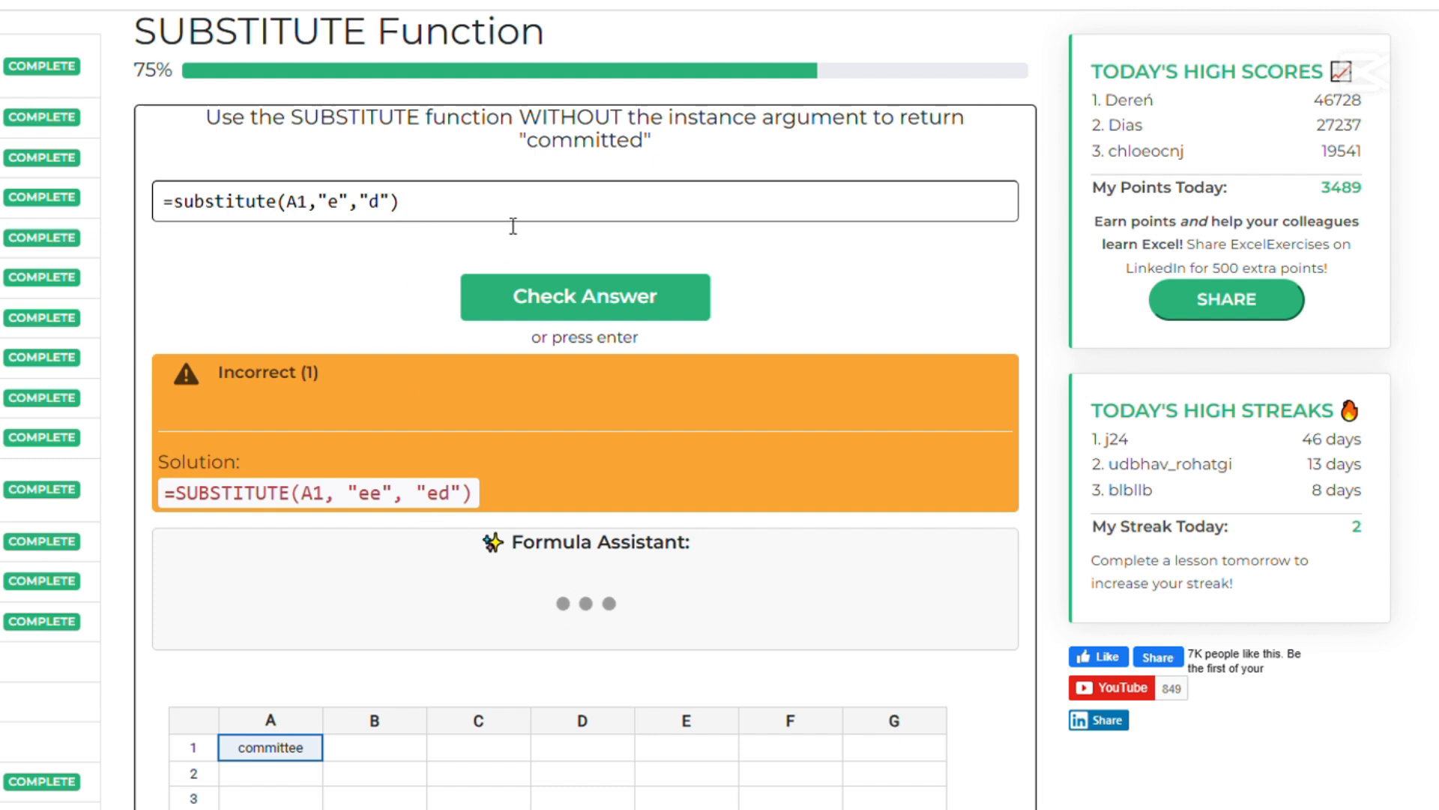
{"action": "left_click", "coordinate": [349, 206]}
{"action": "type", "text": "e"}
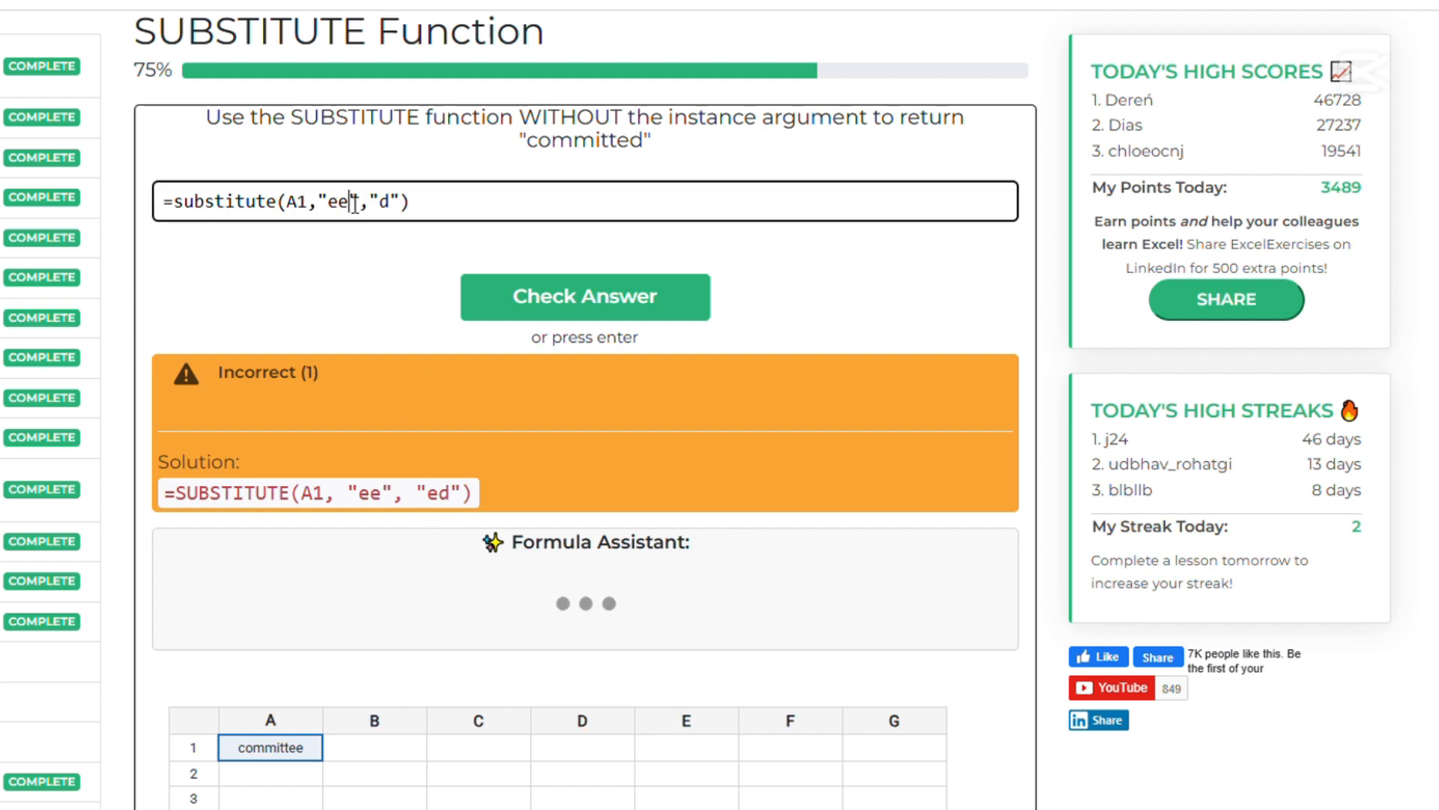
{"action": "key", "text": "Right"}
{"action": "key", "text": "Right"}
{"action": "key", "text": "Right"}
{"action": "type", "text": "e"}
{"action": "left_click", "coordinate": [580, 307]}
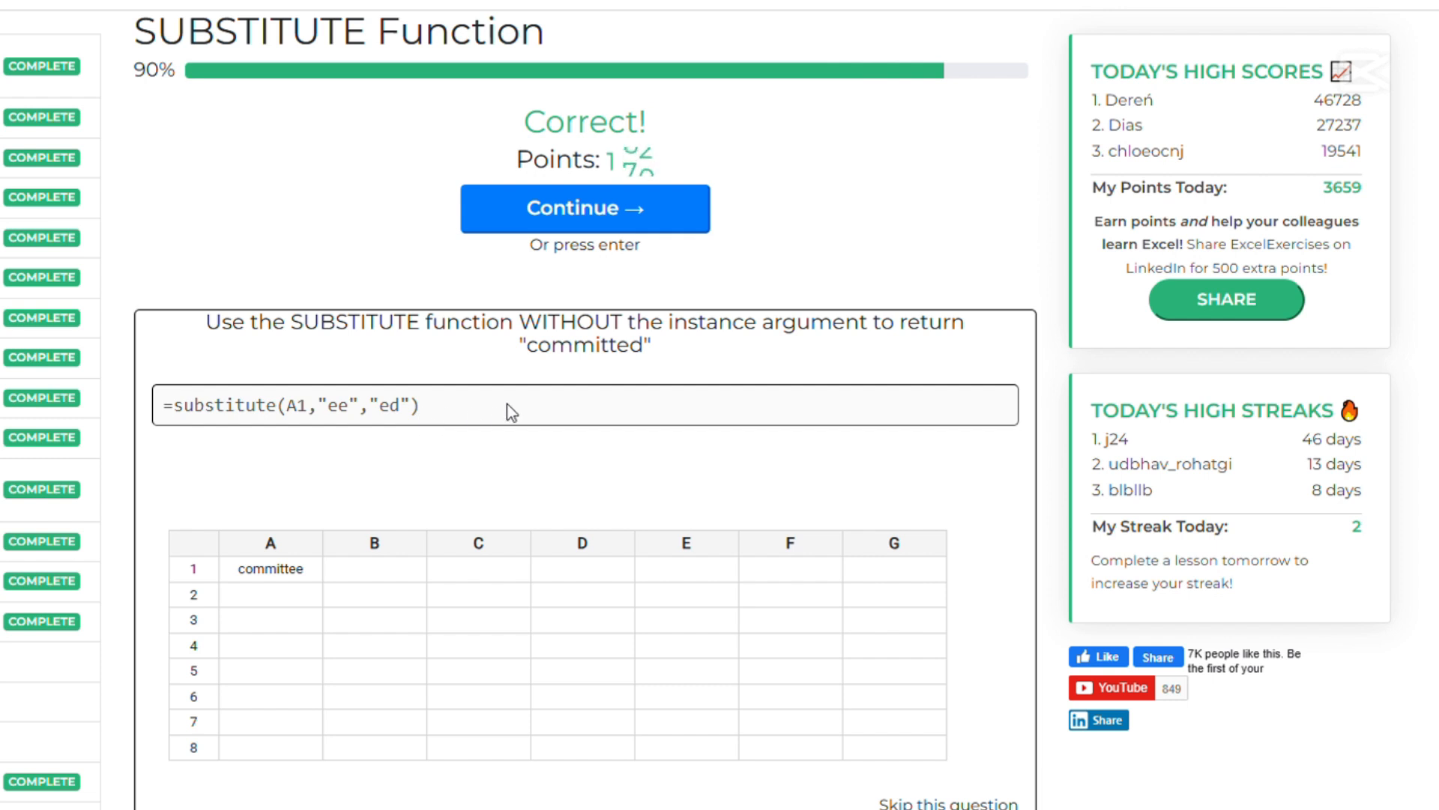
{"action": "left_click", "coordinate": [576, 210]}
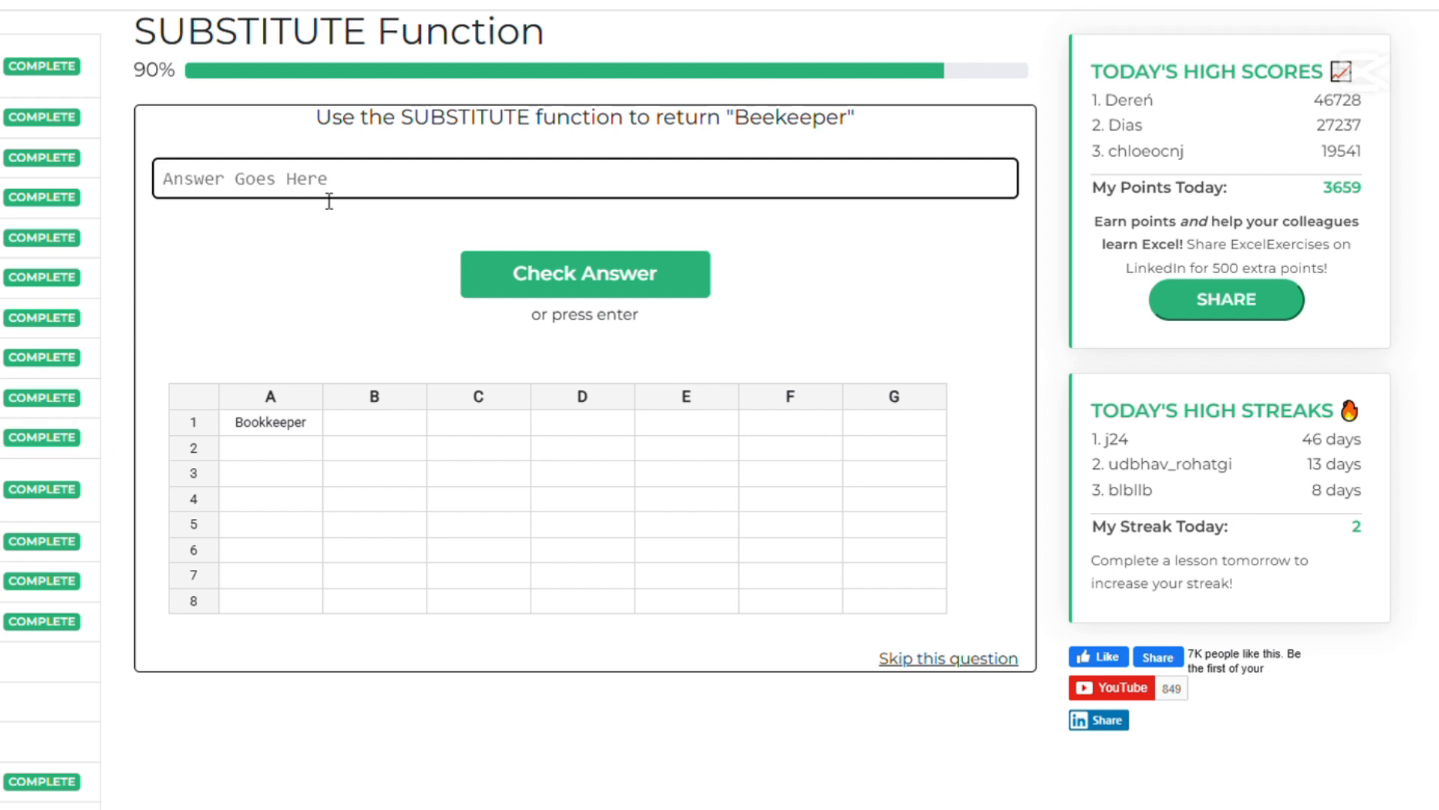
Enter the formula =substitute(A1,"ee","oo",1) as a draft answer to the "Beekeeper" question
{"action": "type", "text": "="}
{"action": "type", "text": "sbu"}
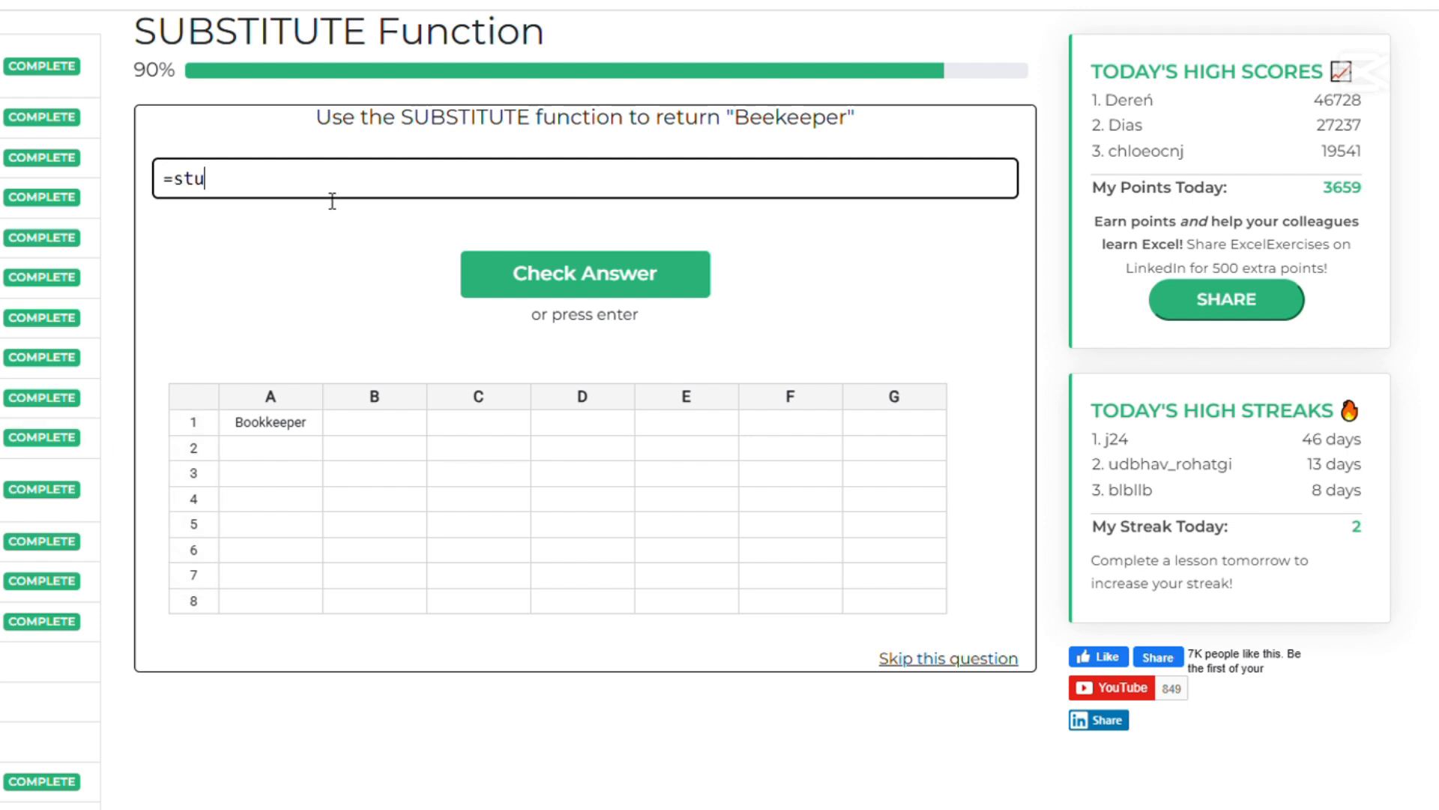
{"action": "key", "text": "BackSpace"}
{"action": "key", "text": "BackSpace"}
{"action": "type", "text": "ubstitute()"}
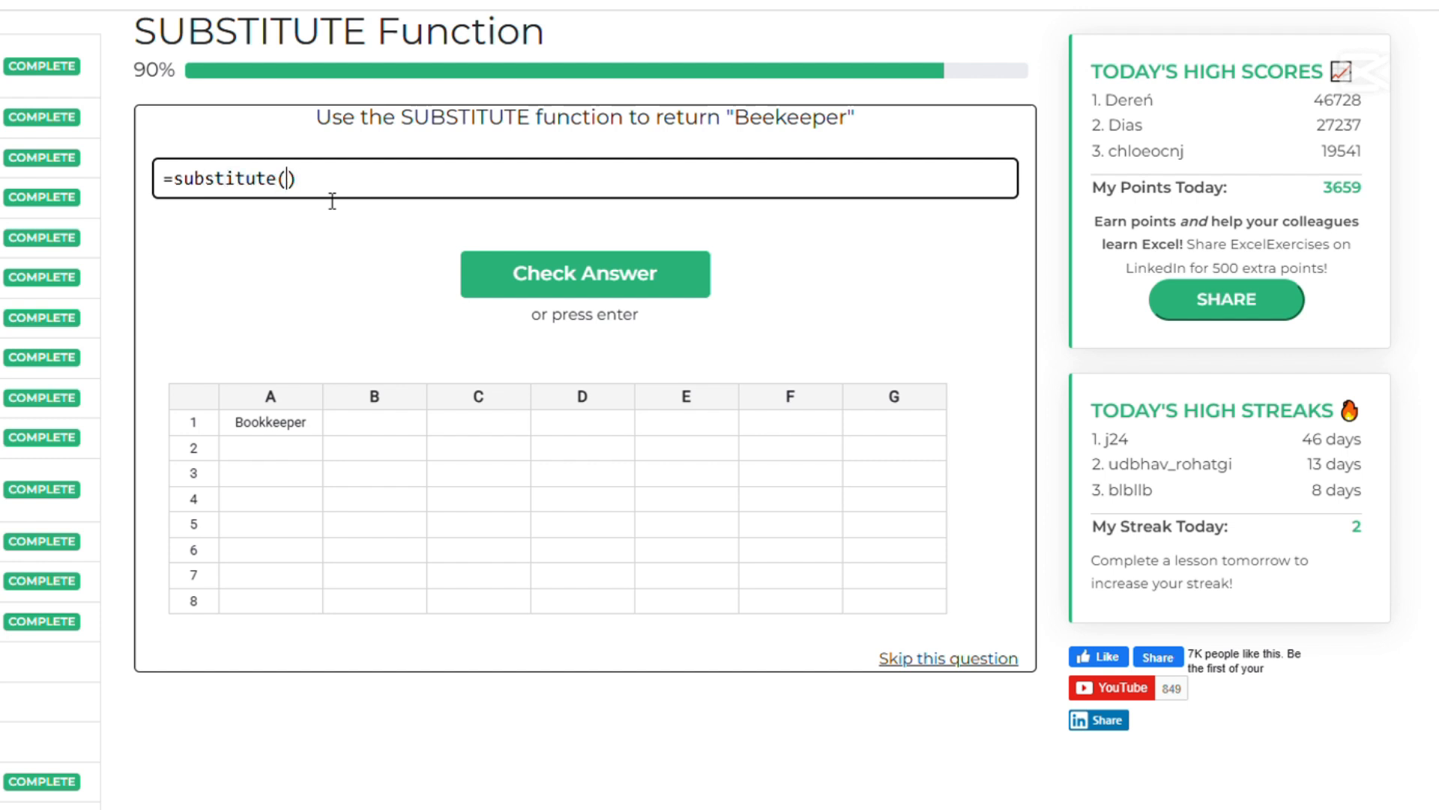
{"action": "type", "text": "A1,"}
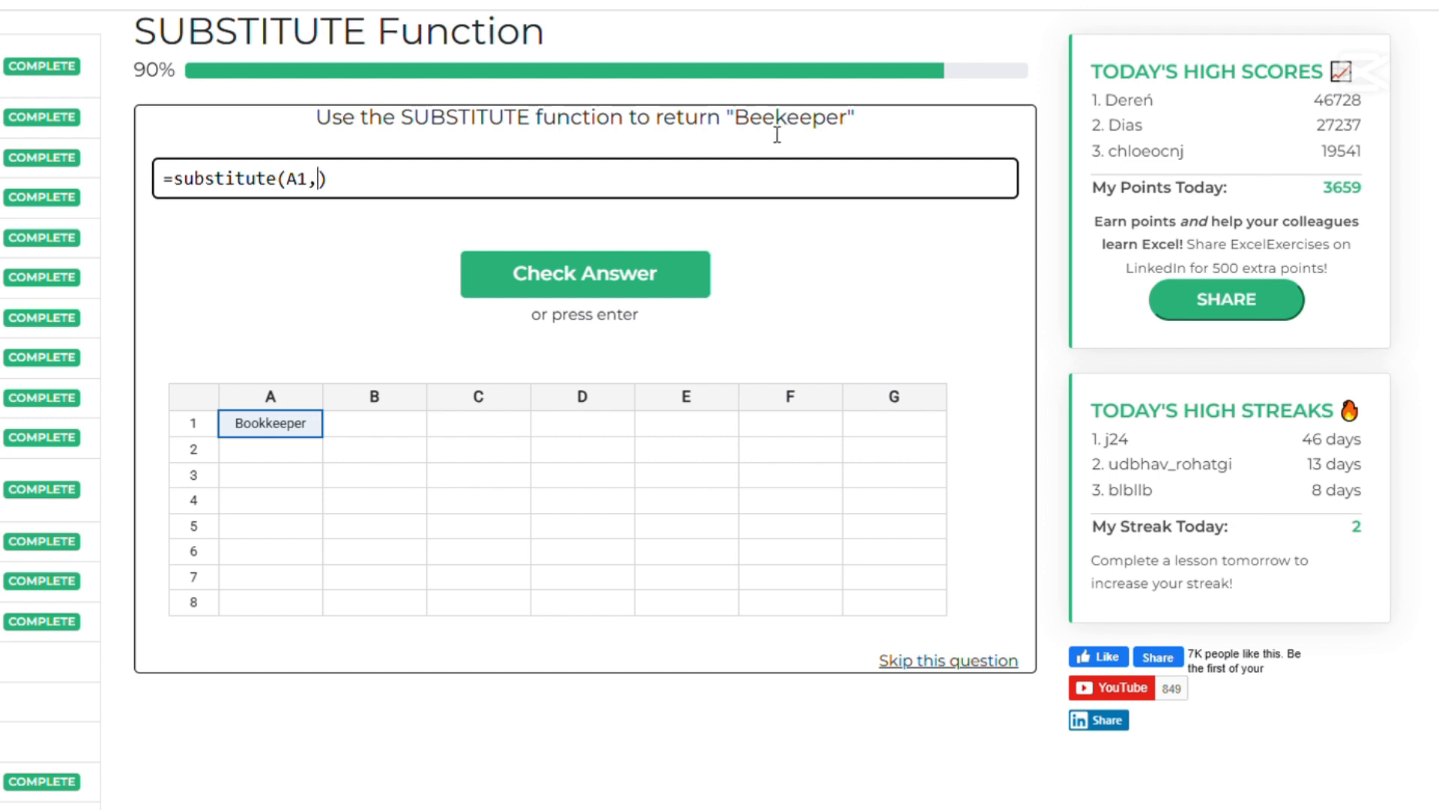
{"action": "type", "text": "\"ee\",\"oo\",1"}
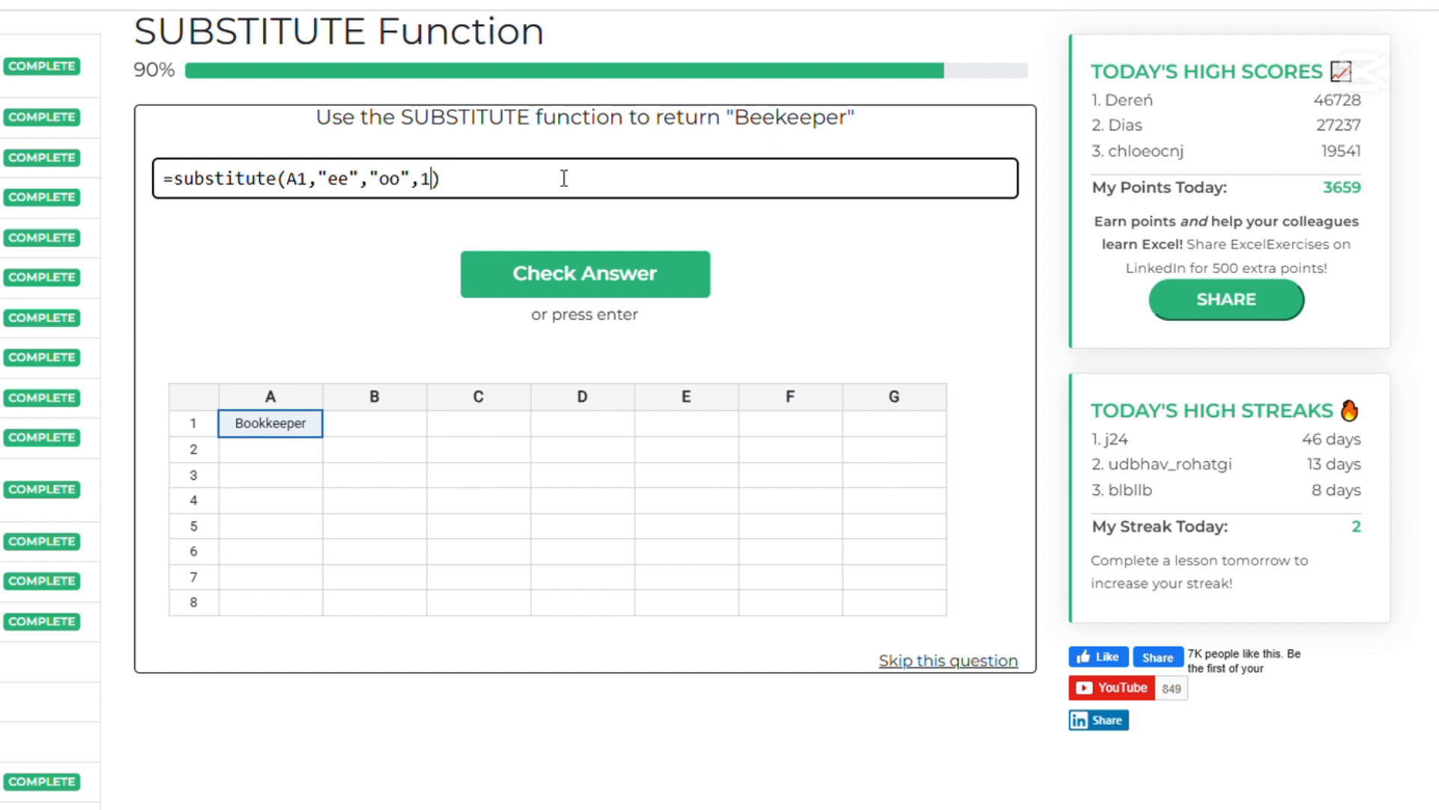
Try =substitute(A1,"eek","ookk") without the instance argument as the answer to the "Beekeeper" question
{"action": "key", "text": "shift+Left"}
{"action": "key", "text": "shift+Left"}
{"action": "key", "text": "BackSpace"}
{"action": "left_click", "coordinate": [350, 184]}
{"action": "type", "text": "d"}
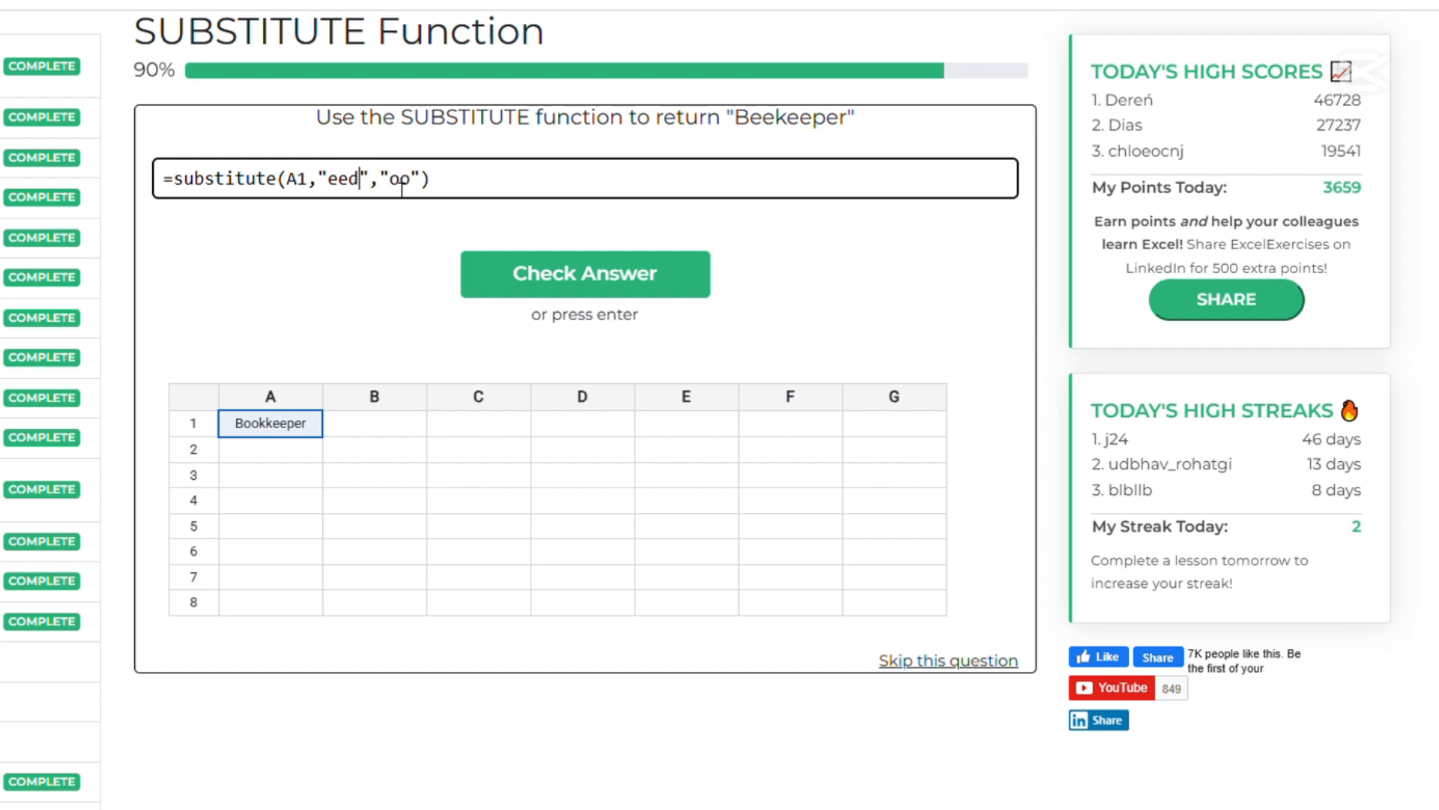
{"action": "key", "text": "BackSpace"}
{"action": "type", "text": "k"}
{"action": "type", "text": "kk"}
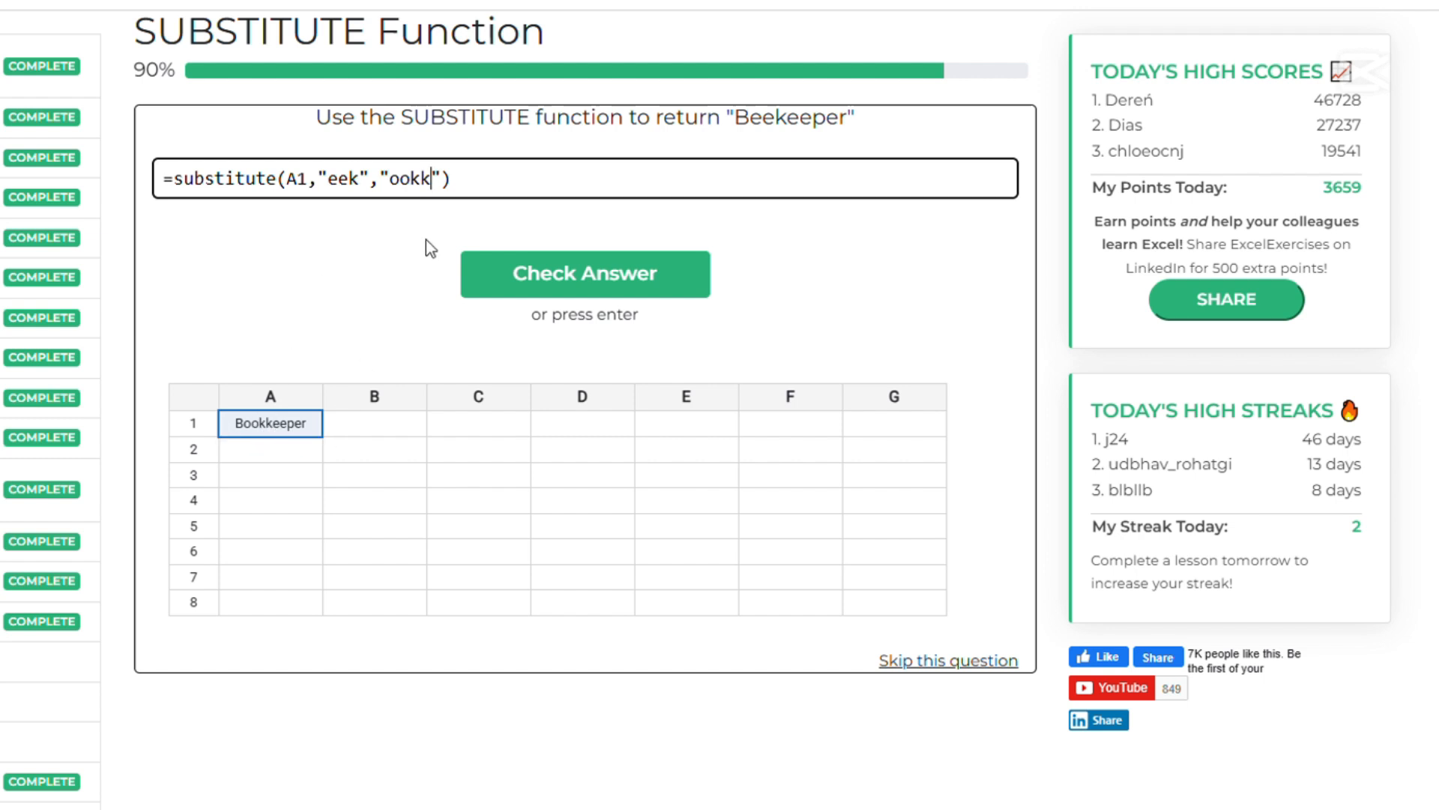
{"action": "left_click", "coordinate": [621, 282]}
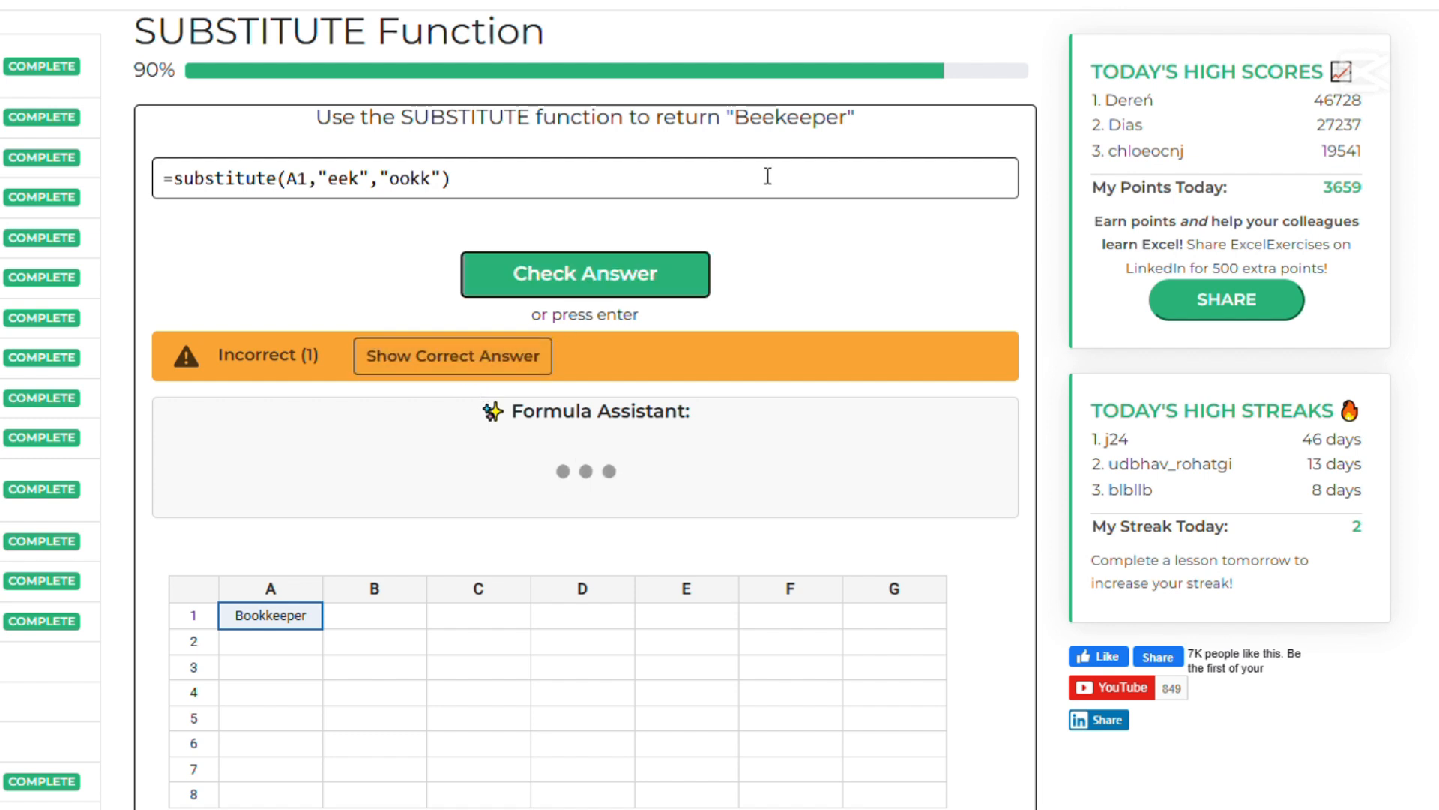
Reveal the solution to the "Beekeeper" question and submit the corrected formula =substitute(A1,"ook","ee")
{"action": "left_click", "coordinate": [452, 358]}
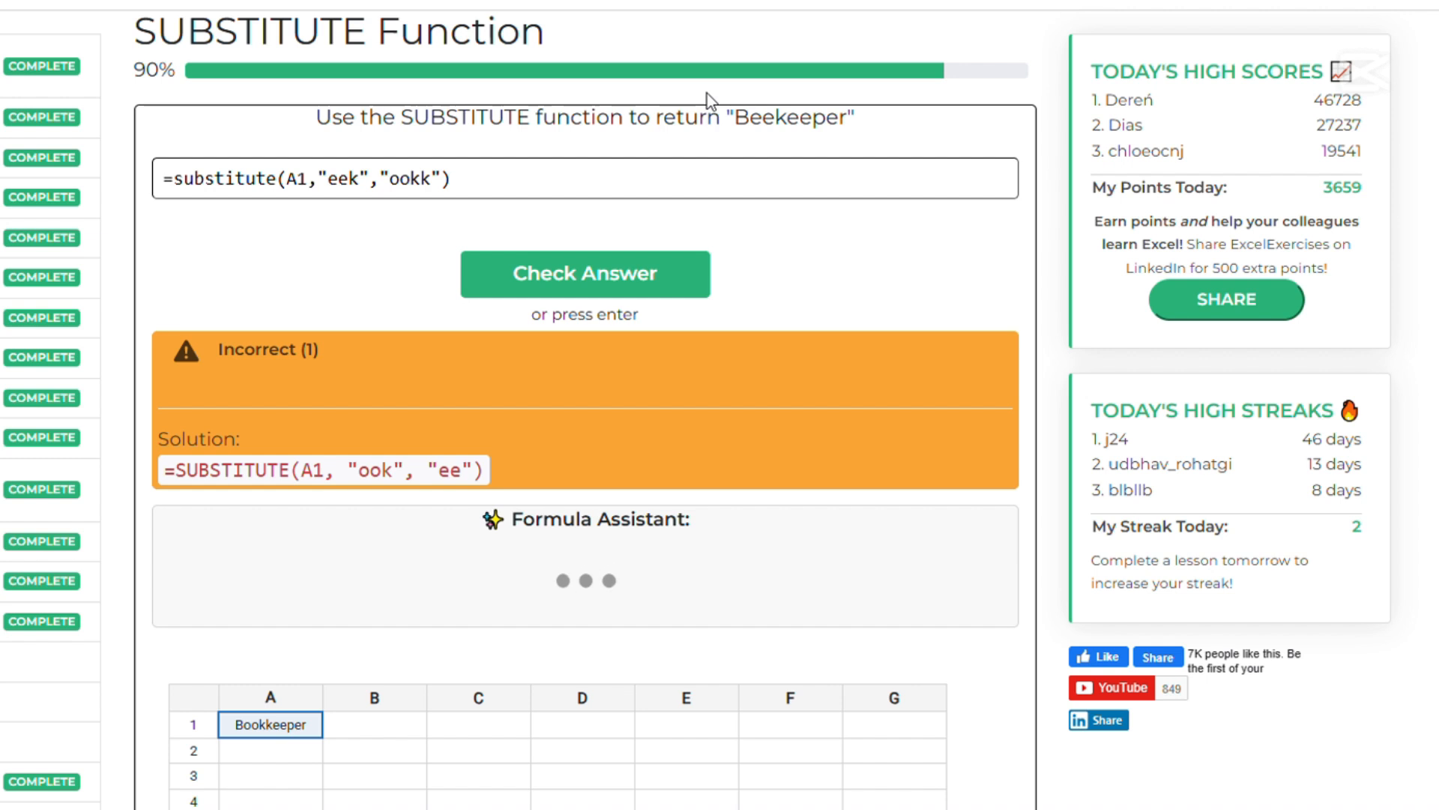
{"action": "left_click", "coordinate": [440, 184]}
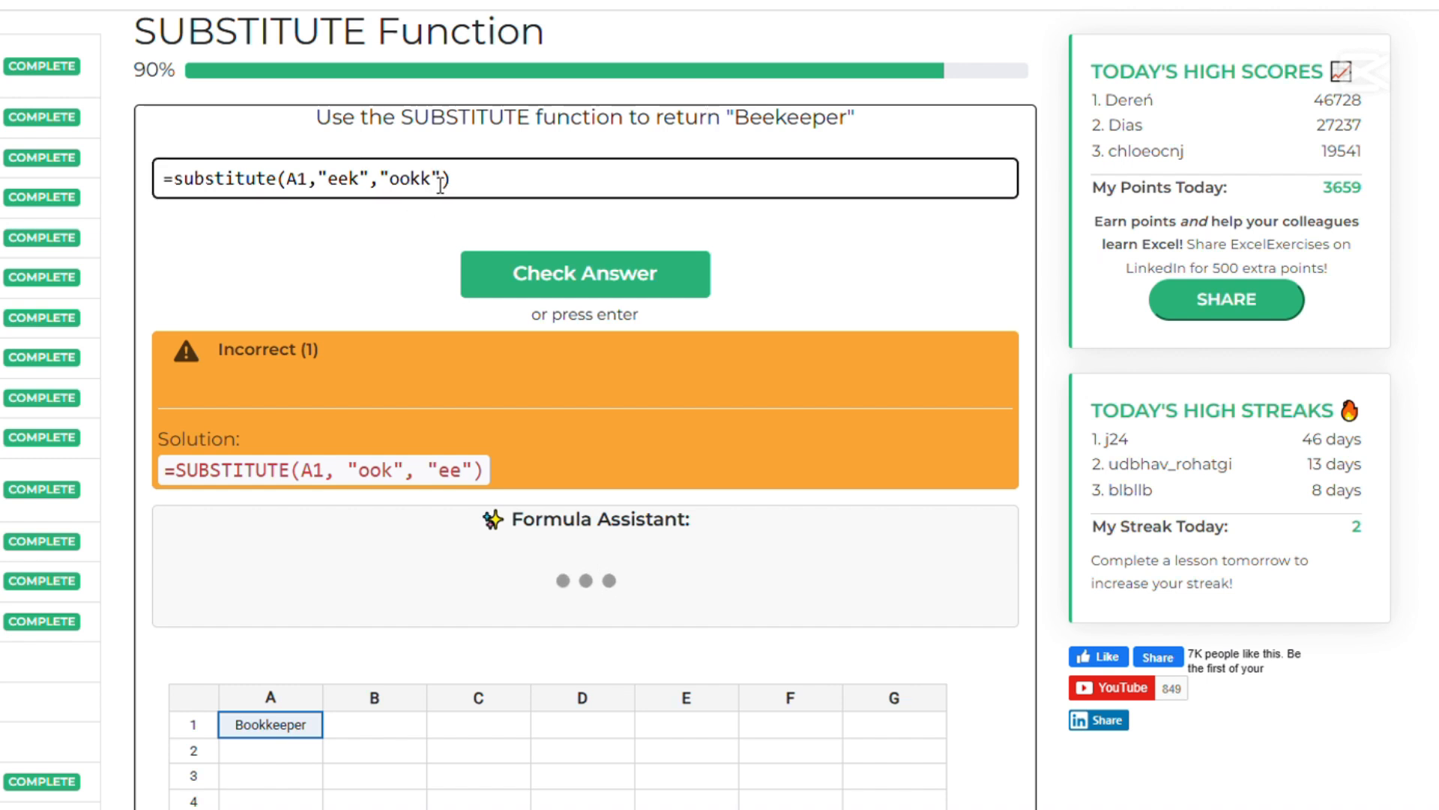
{"action": "key", "text": "BackSpace"}
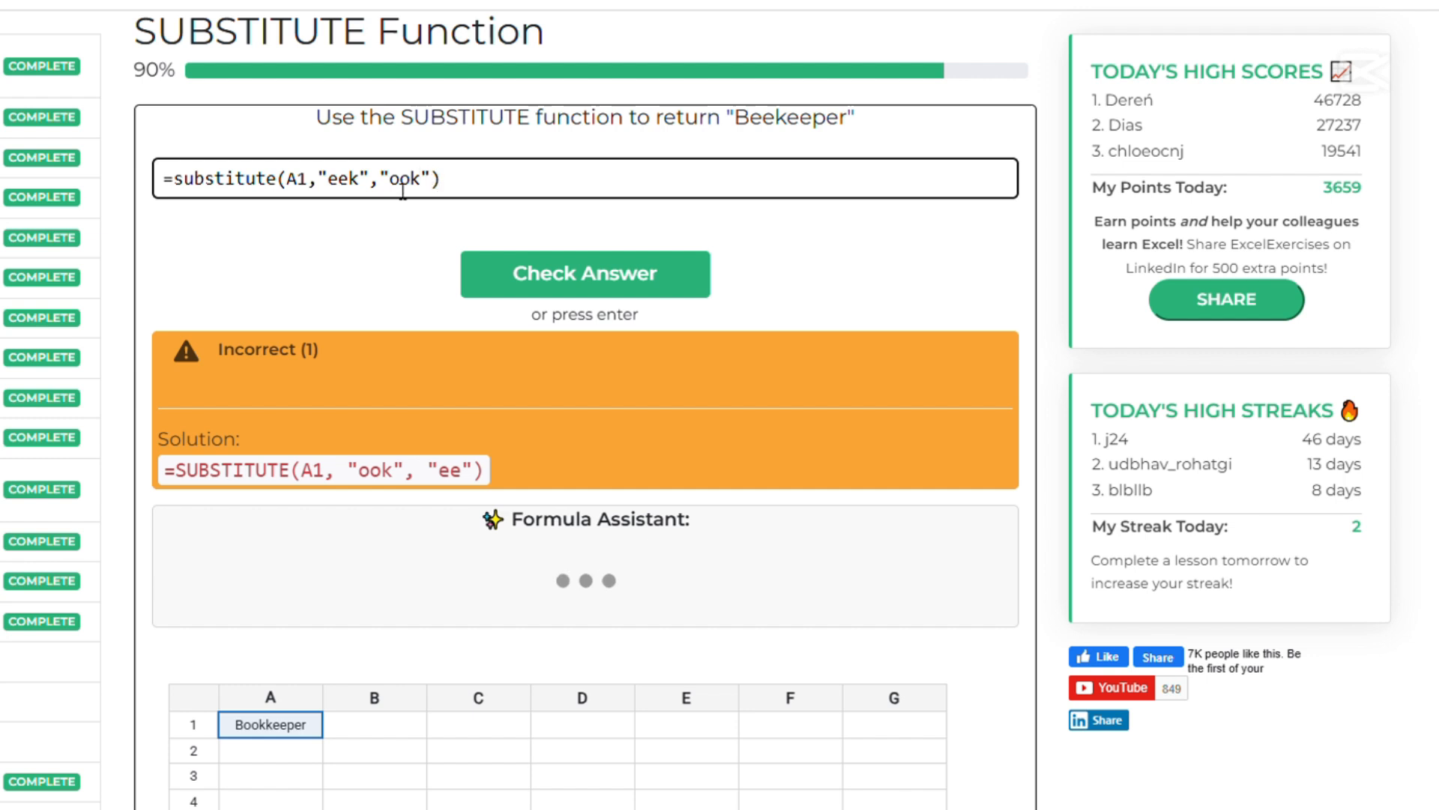
{"action": "left_click", "coordinate": [367, 185]}
{"action": "key", "text": "BackSpace"}
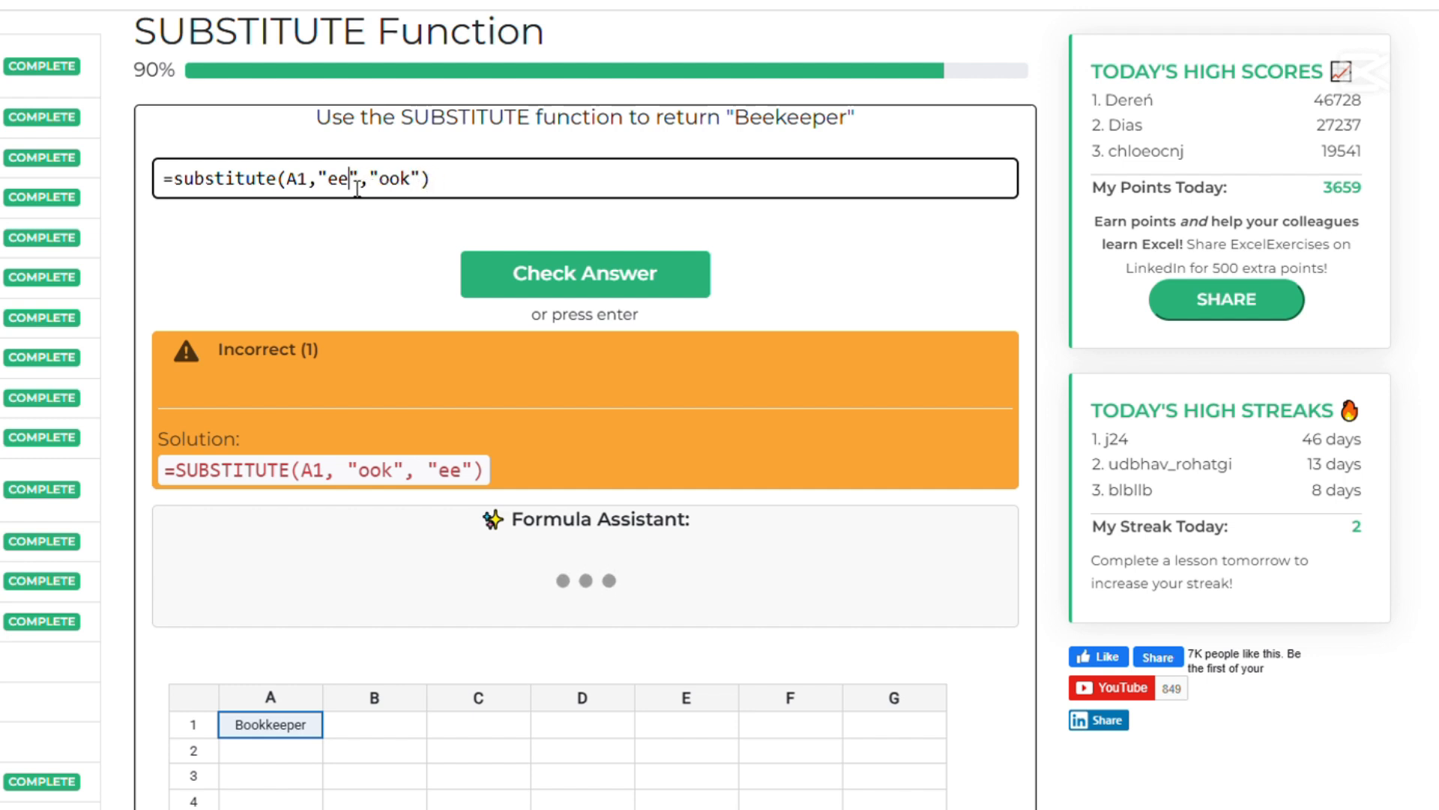
{"action": "double_click", "coordinate": [352, 187]}
{"action": "type", "text": "ook"}
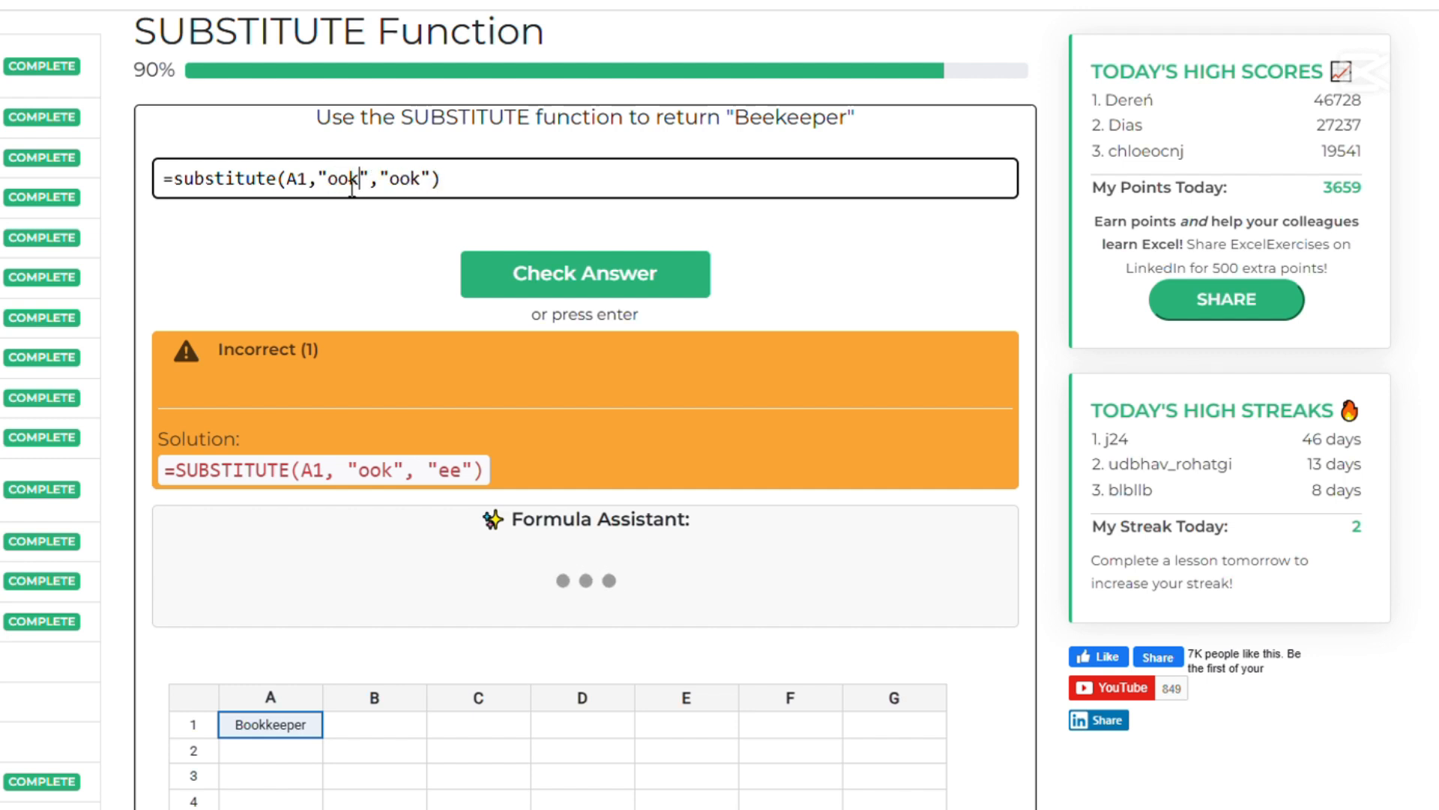
{"action": "double_click", "coordinate": [416, 187]}
{"action": "type", "text": "ee"}
{"action": "left_click", "coordinate": [598, 284]}
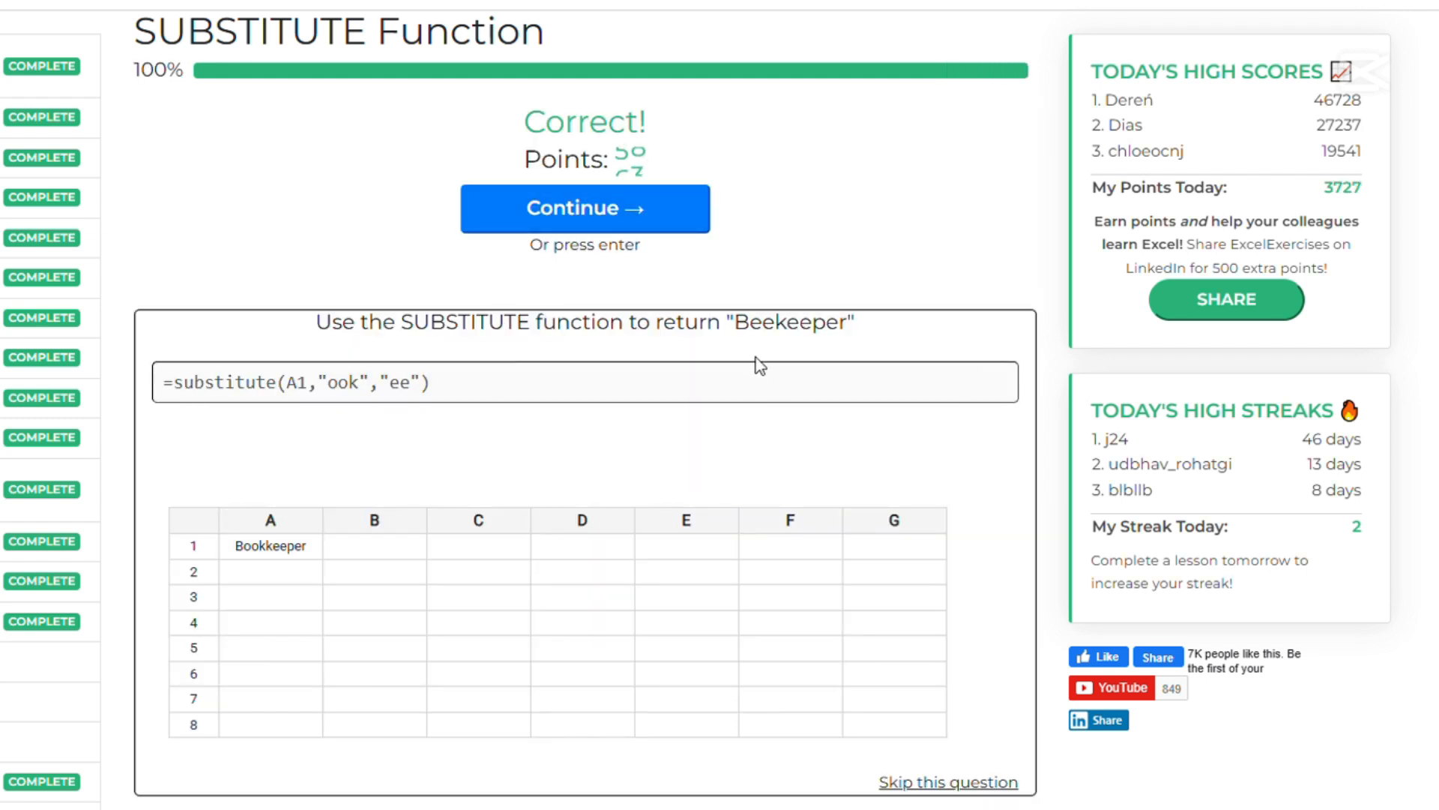